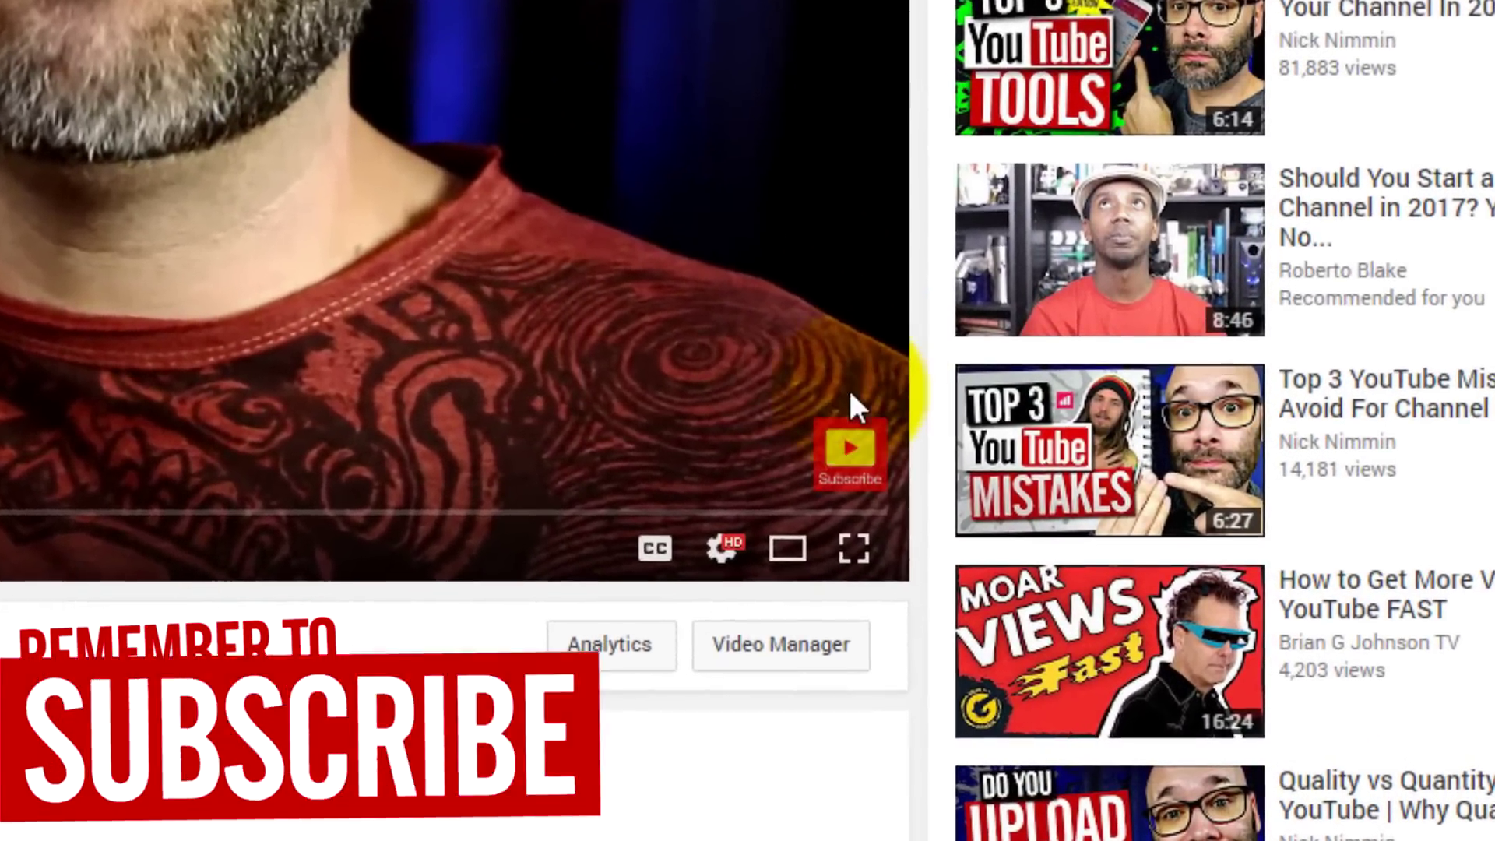
Preview the Subscribe watermark on the video, then scroll back to the top of the watch page
{"action": "mouse_move", "coordinate": [850, 450]}
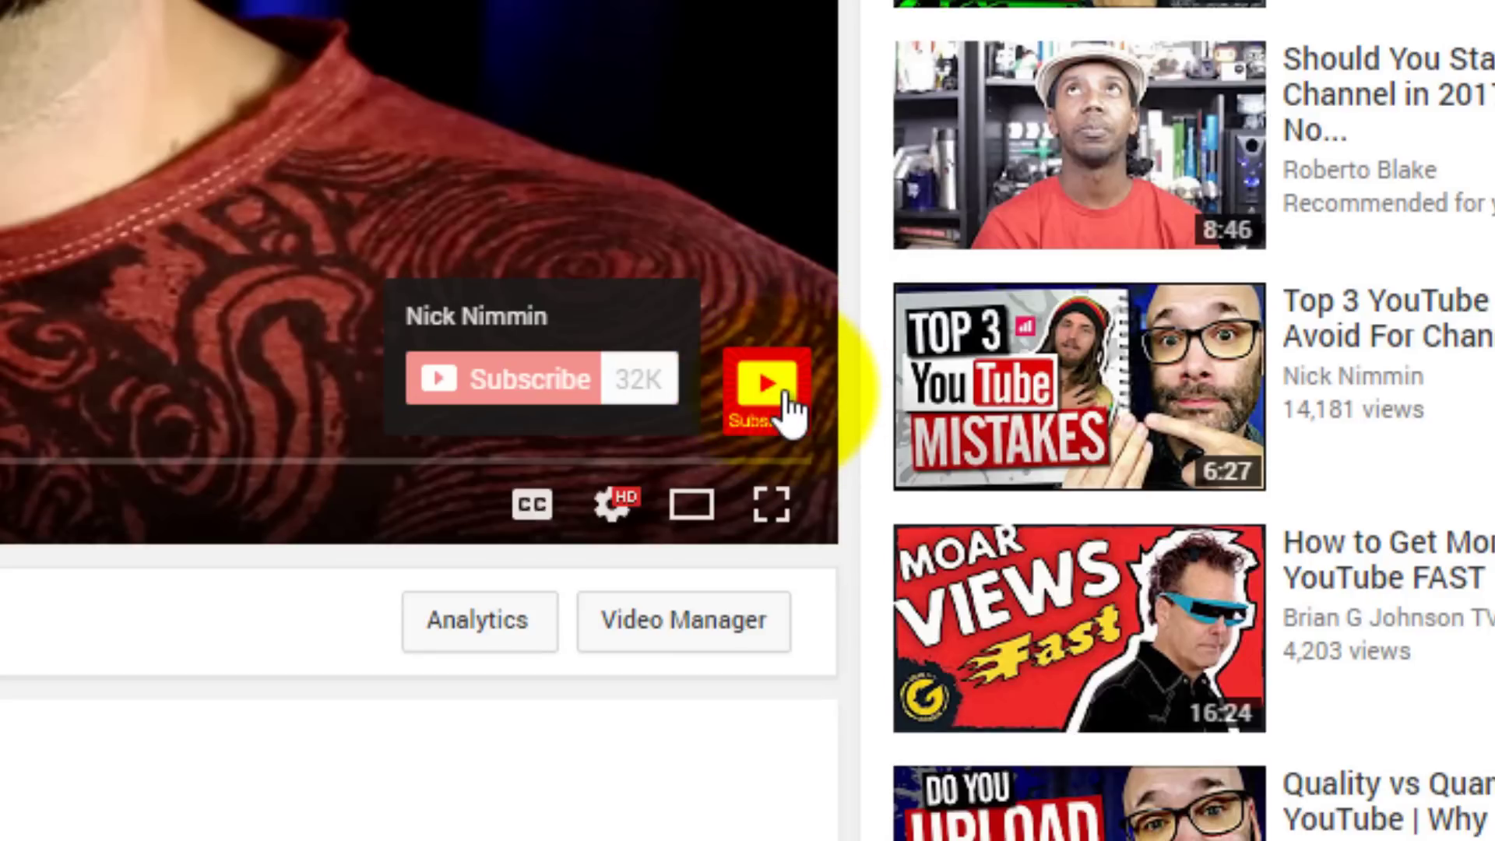
{"action": "scroll", "coordinate": [786, 408], "scroll_direction": "up", "scroll_amount": 4}
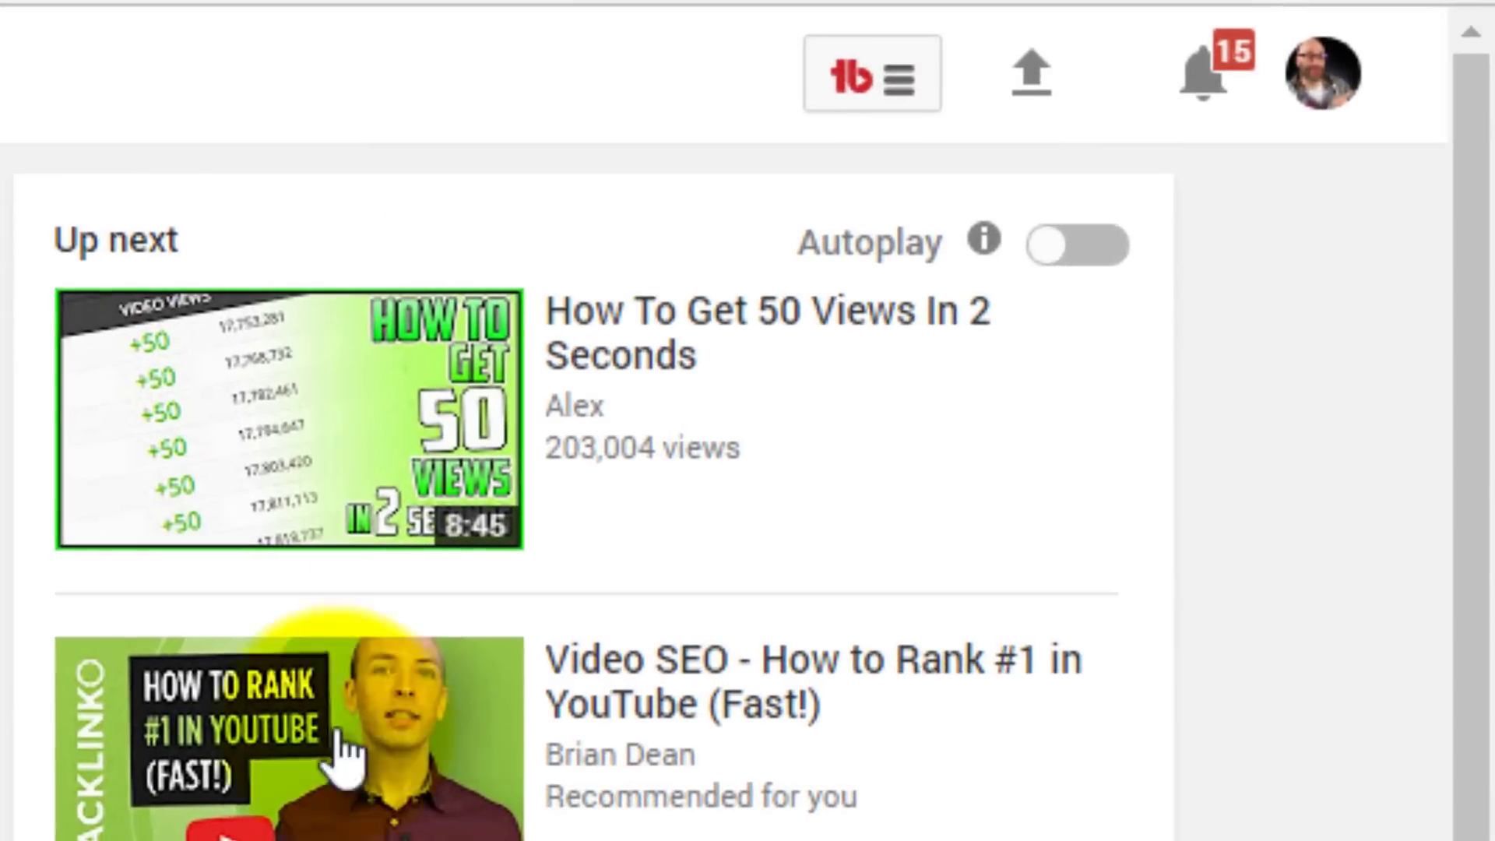
Upload swm-003-rising-red.png as the channel watermark in Creator Studio's Branding settings
{"action": "left_click", "coordinate": [1316, 87]}
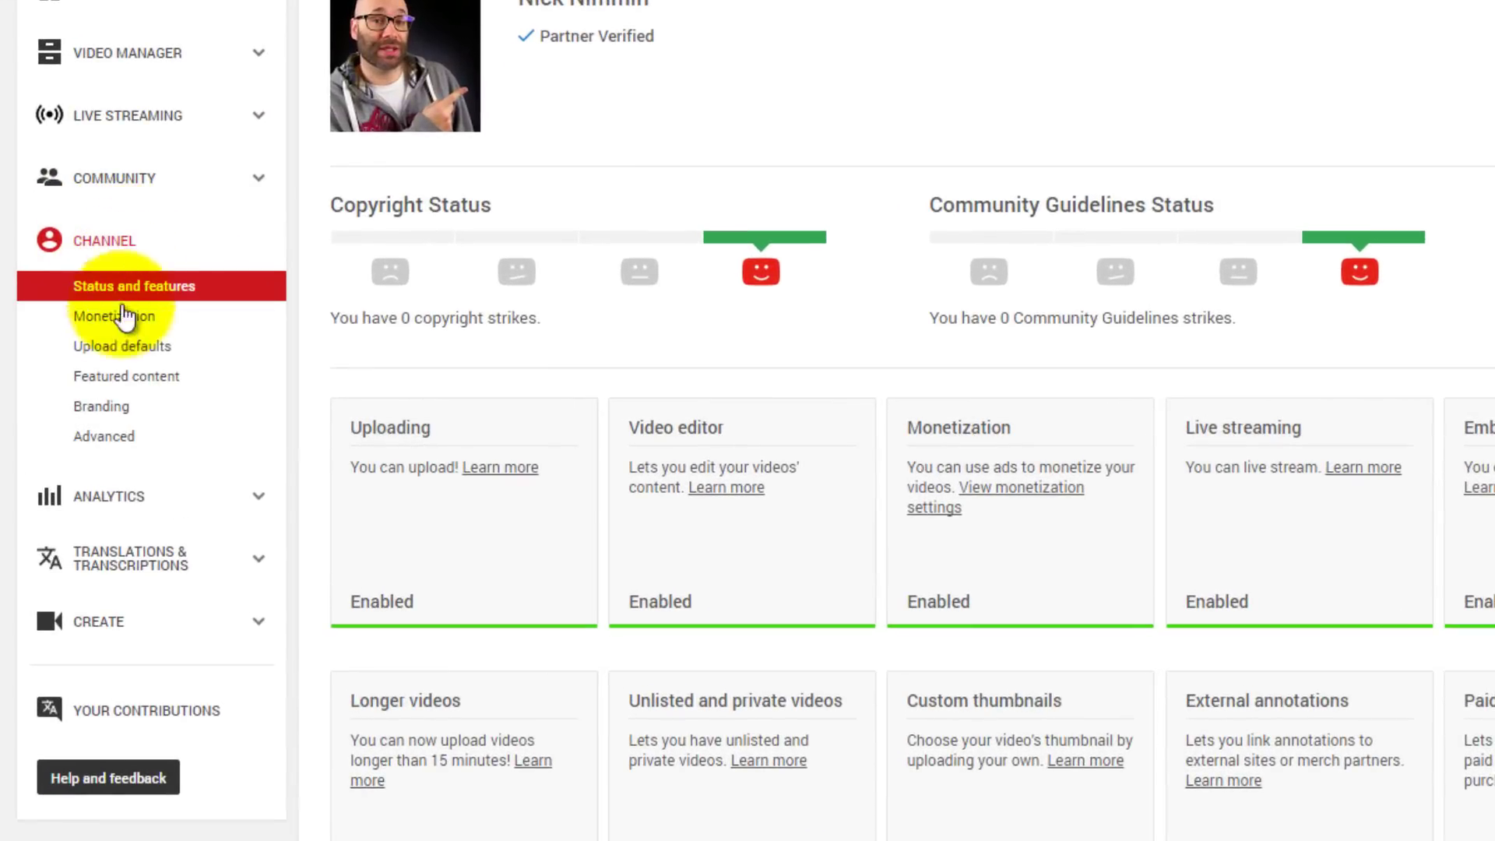
{"action": "left_click", "coordinate": [105, 410]}
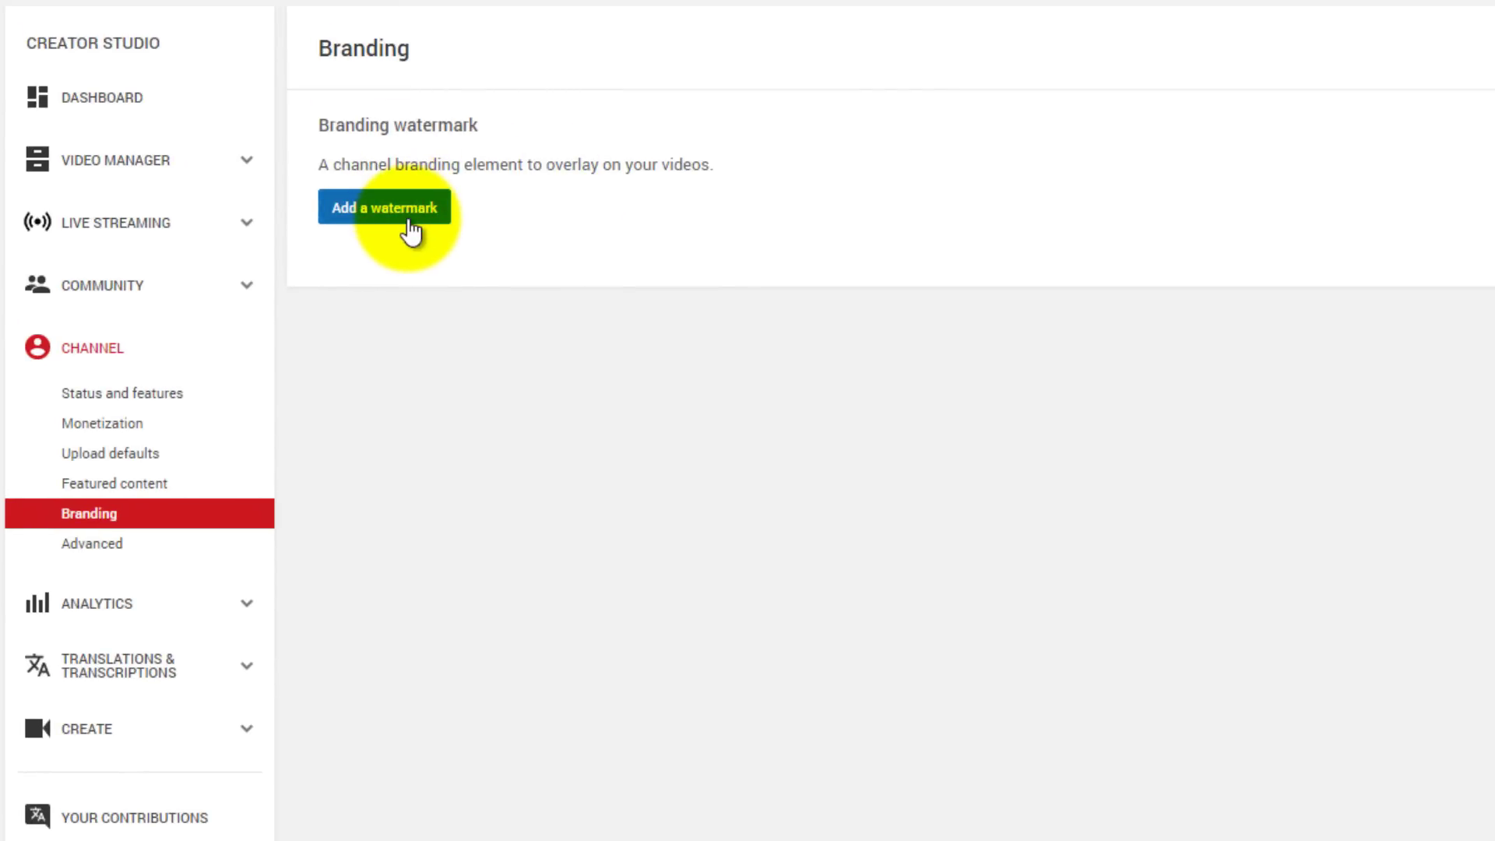
{"action": "left_click", "coordinate": [411, 218]}
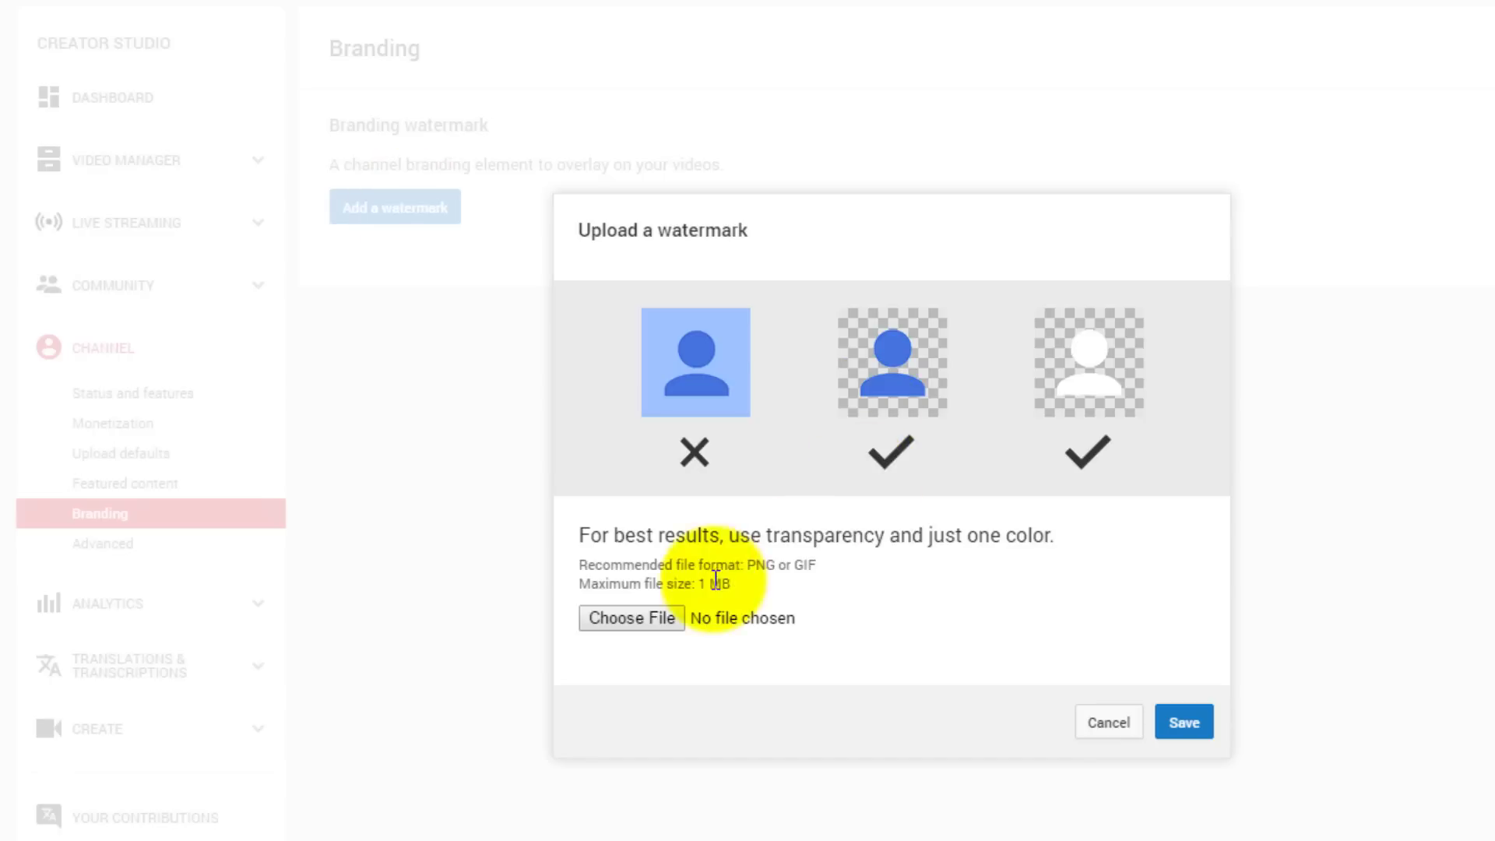
{"action": "left_click", "coordinate": [646, 619]}
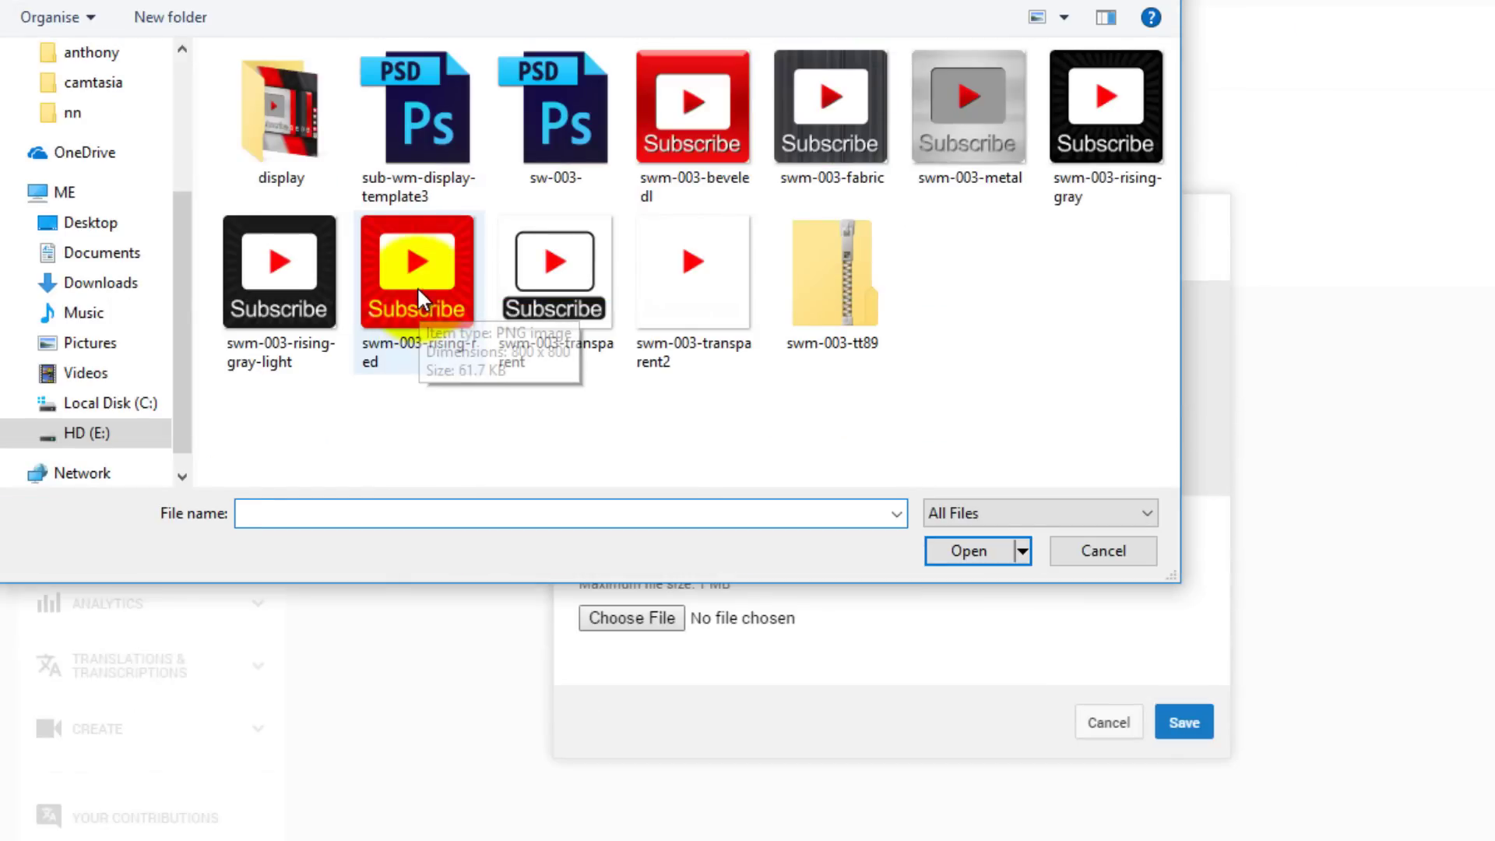
{"action": "left_click", "coordinate": [418, 282]}
{"action": "double_click", "coordinate": [418, 282]}
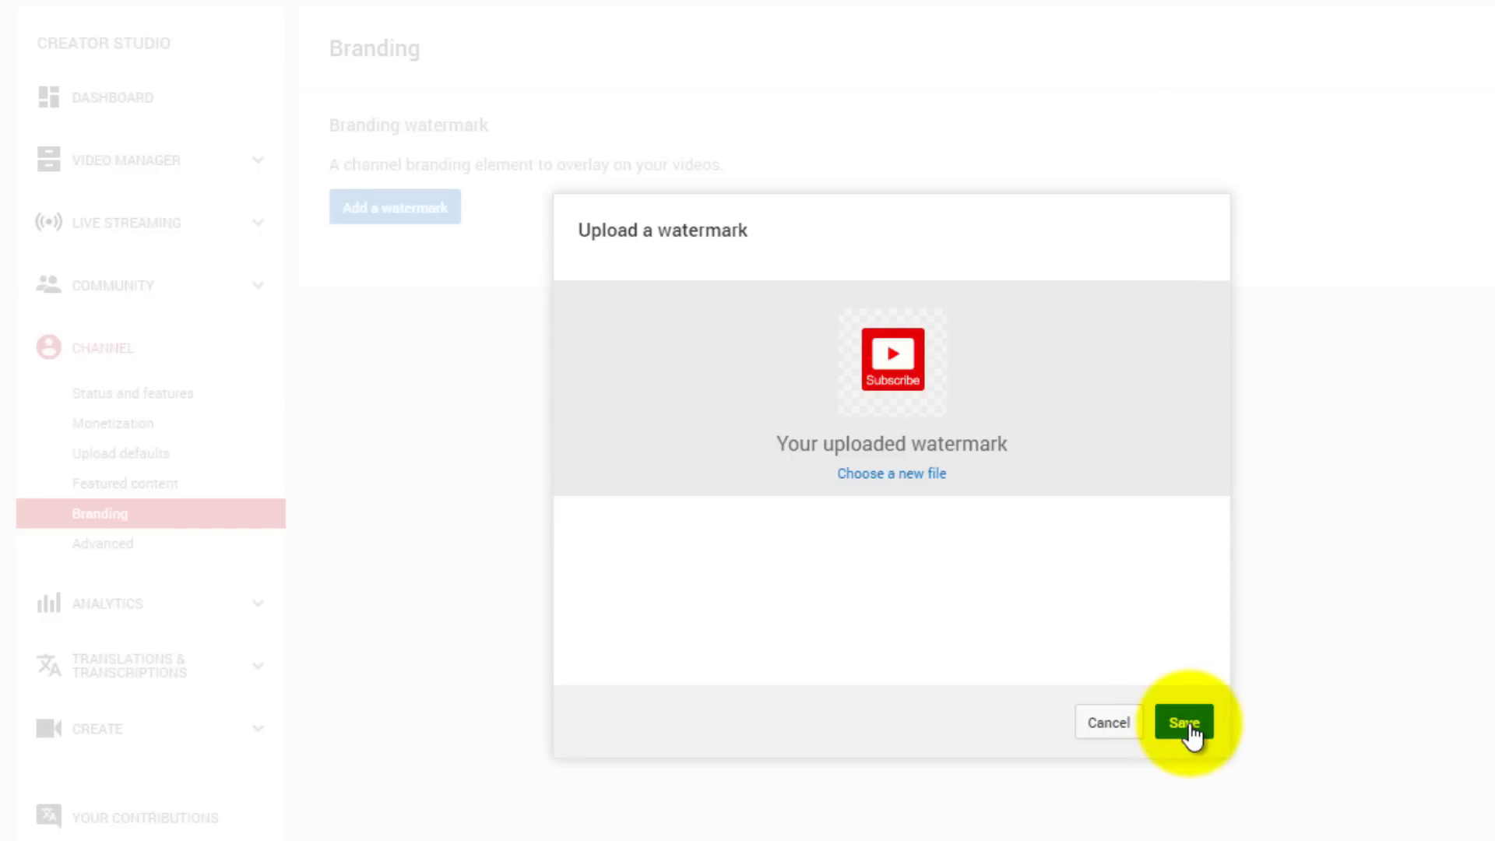
{"action": "left_click", "coordinate": [1184, 725]}
Set the watermark display time to a custom start of 00:45 and apply it
{"action": "left_click", "coordinate": [1091, 188]}
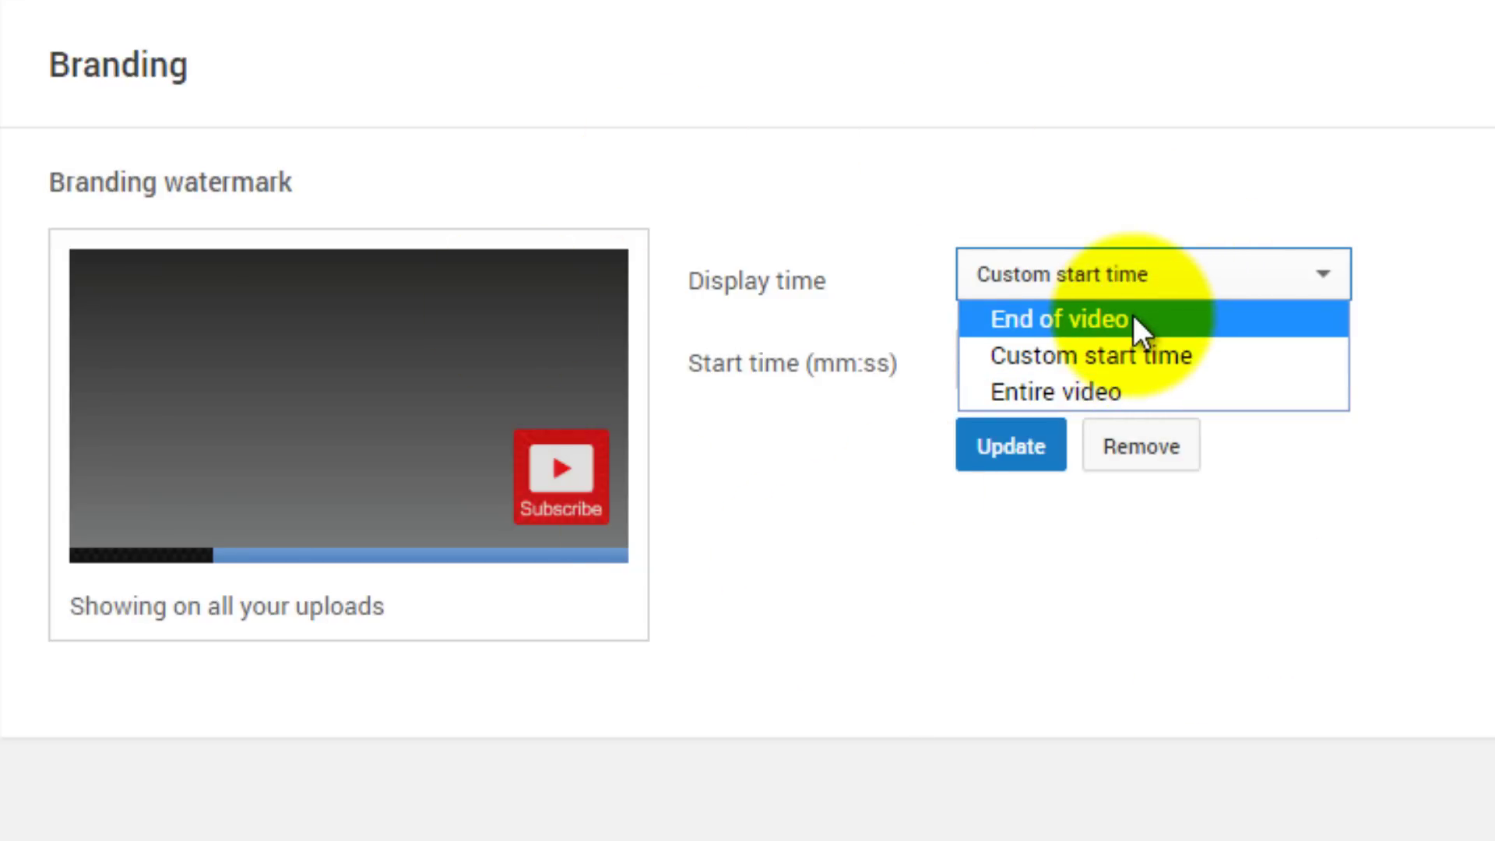
{"action": "left_click", "coordinate": [1125, 363]}
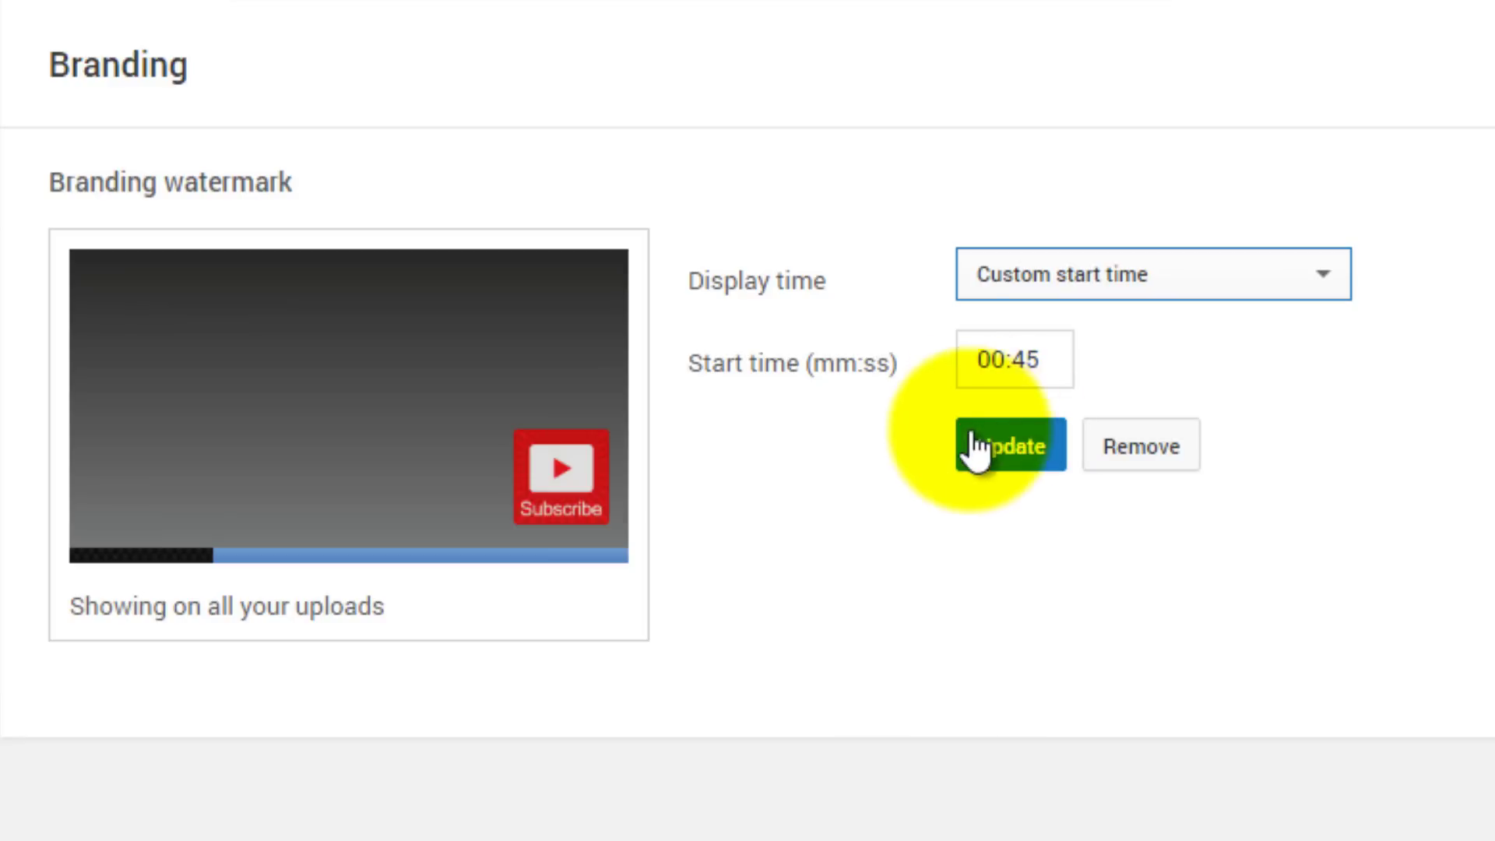
{"action": "left_click", "coordinate": [1008, 442]}
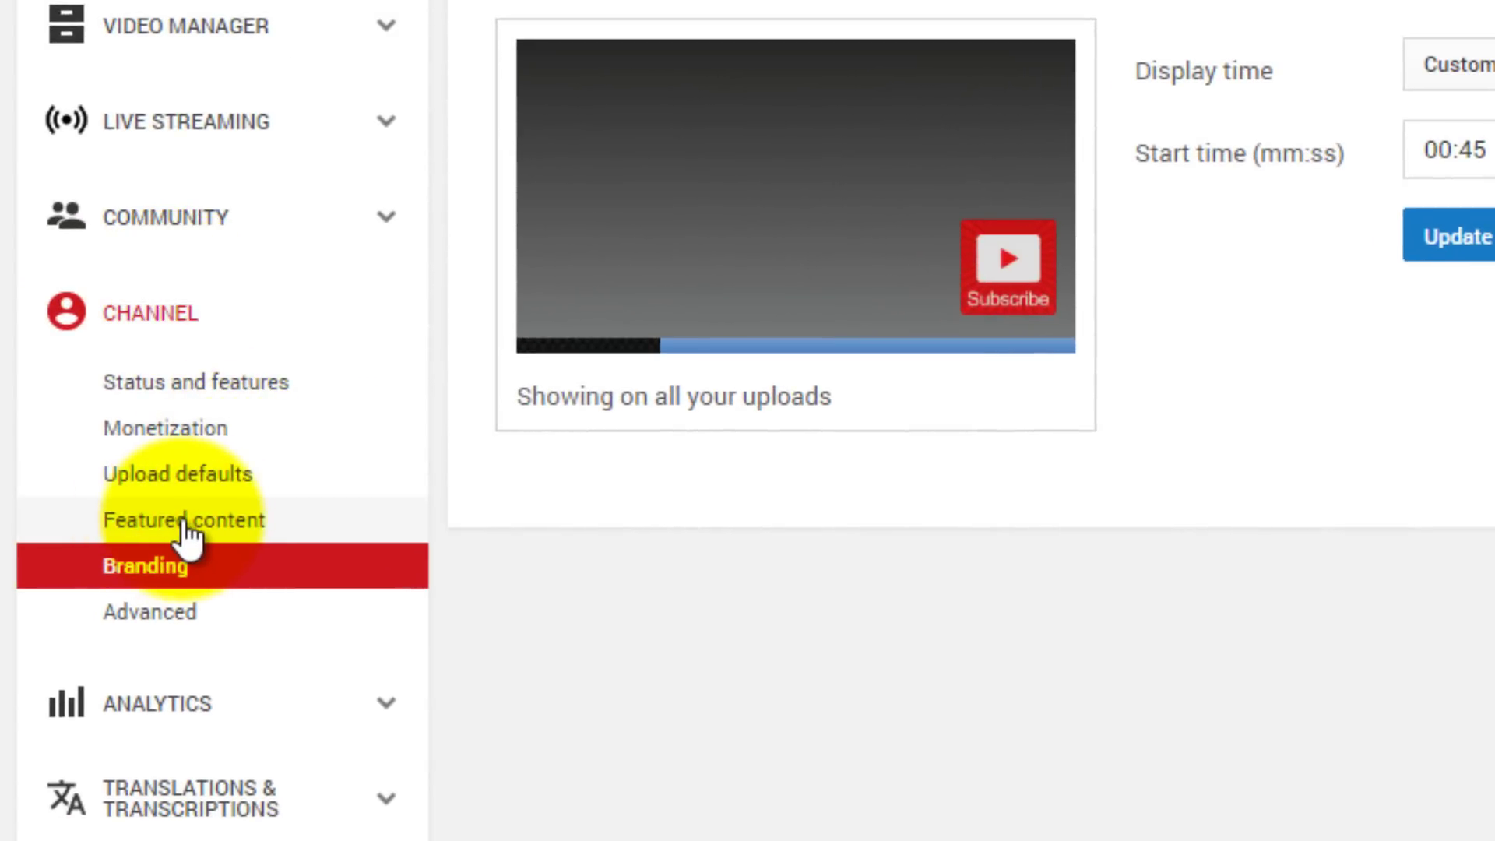
Feature the most recent upload as the channel's featured video in Featured content
{"action": "left_click", "coordinate": [184, 524]}
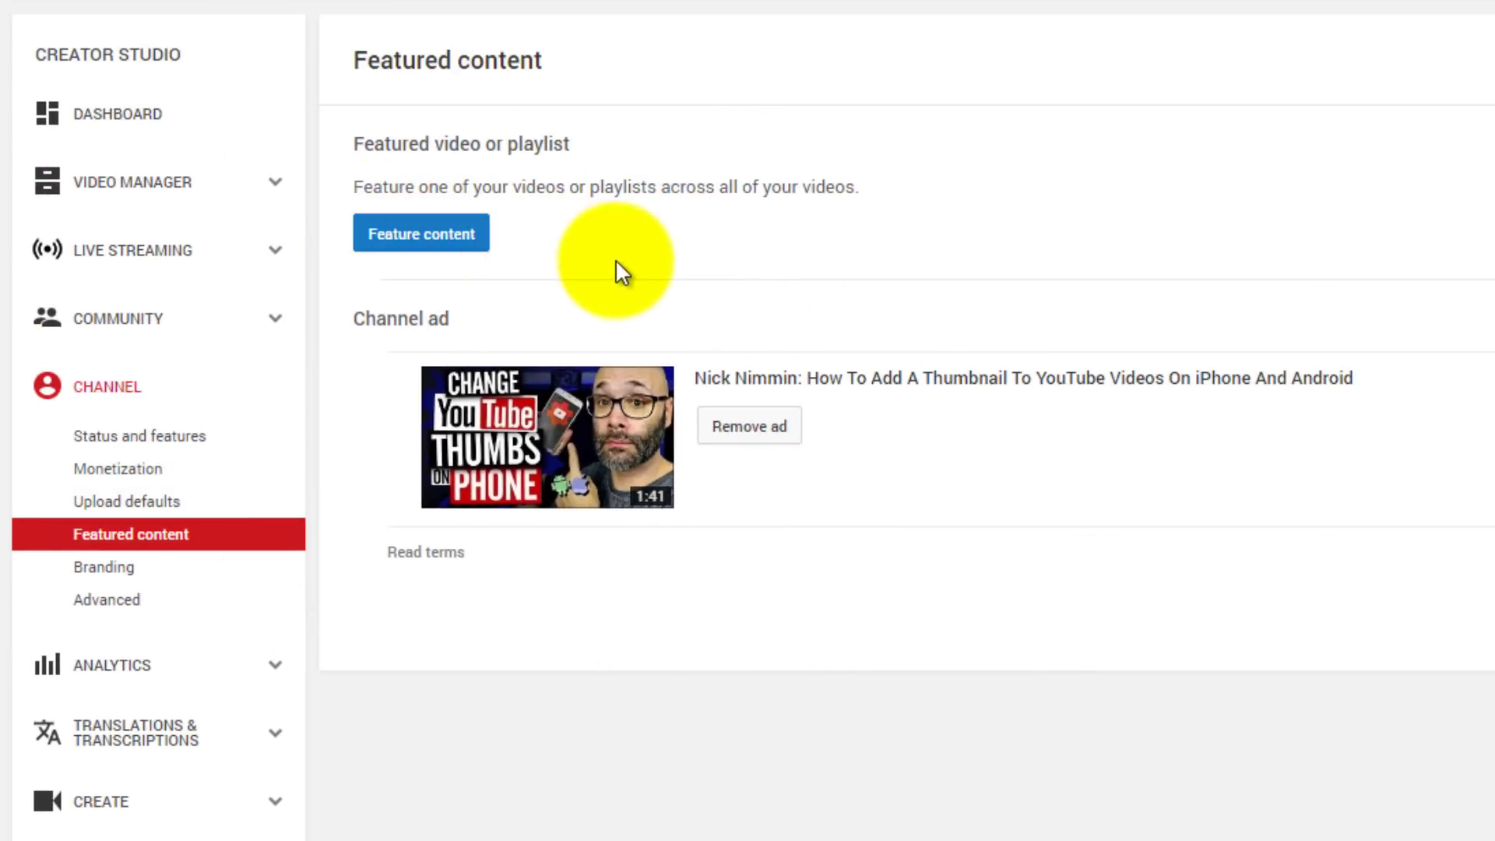
{"action": "left_click", "coordinate": [436, 240]}
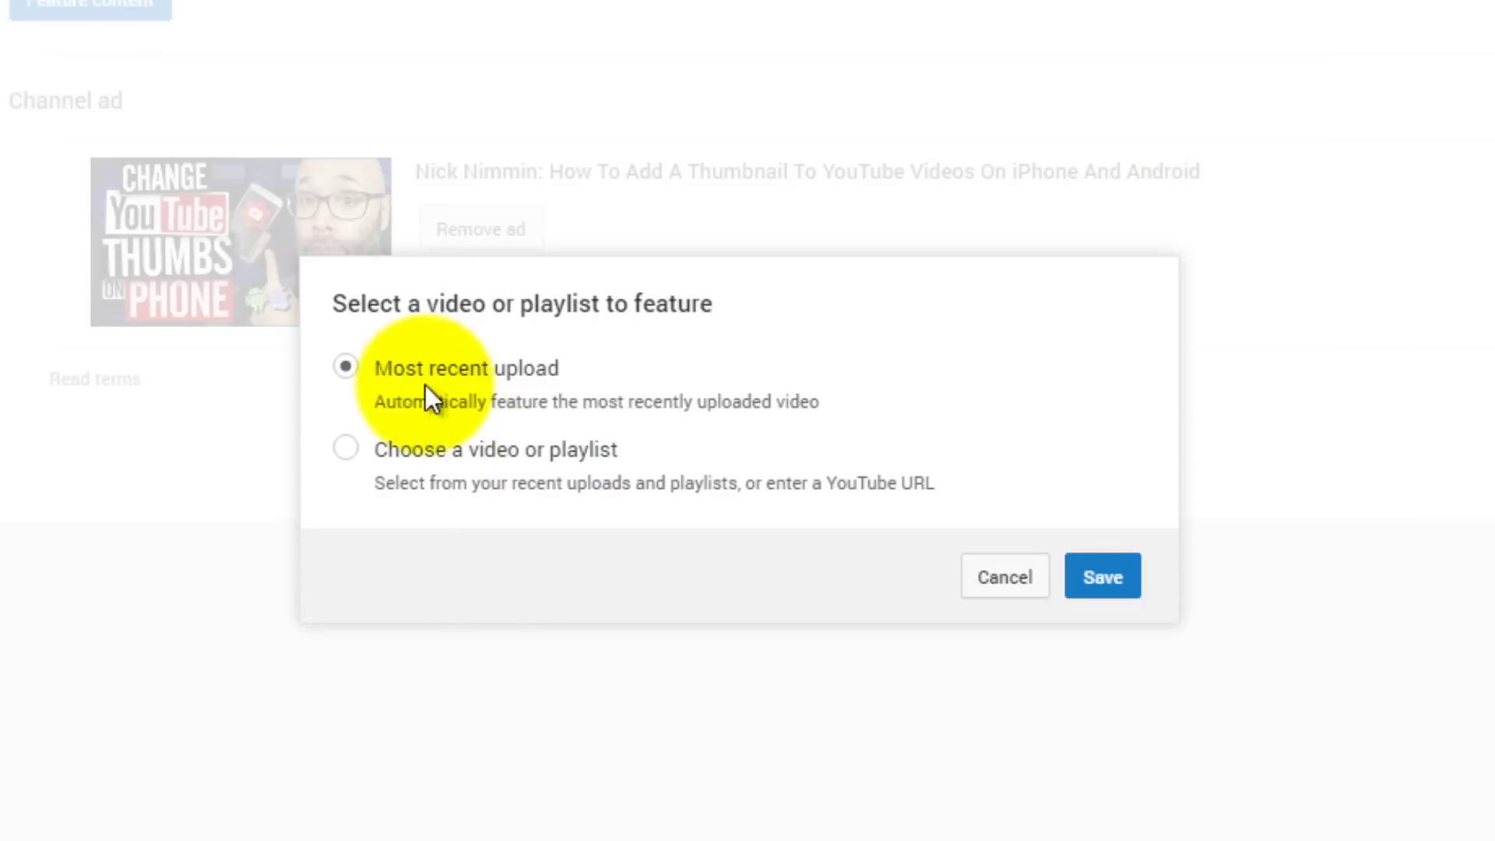
{"action": "left_click", "coordinate": [1103, 578]}
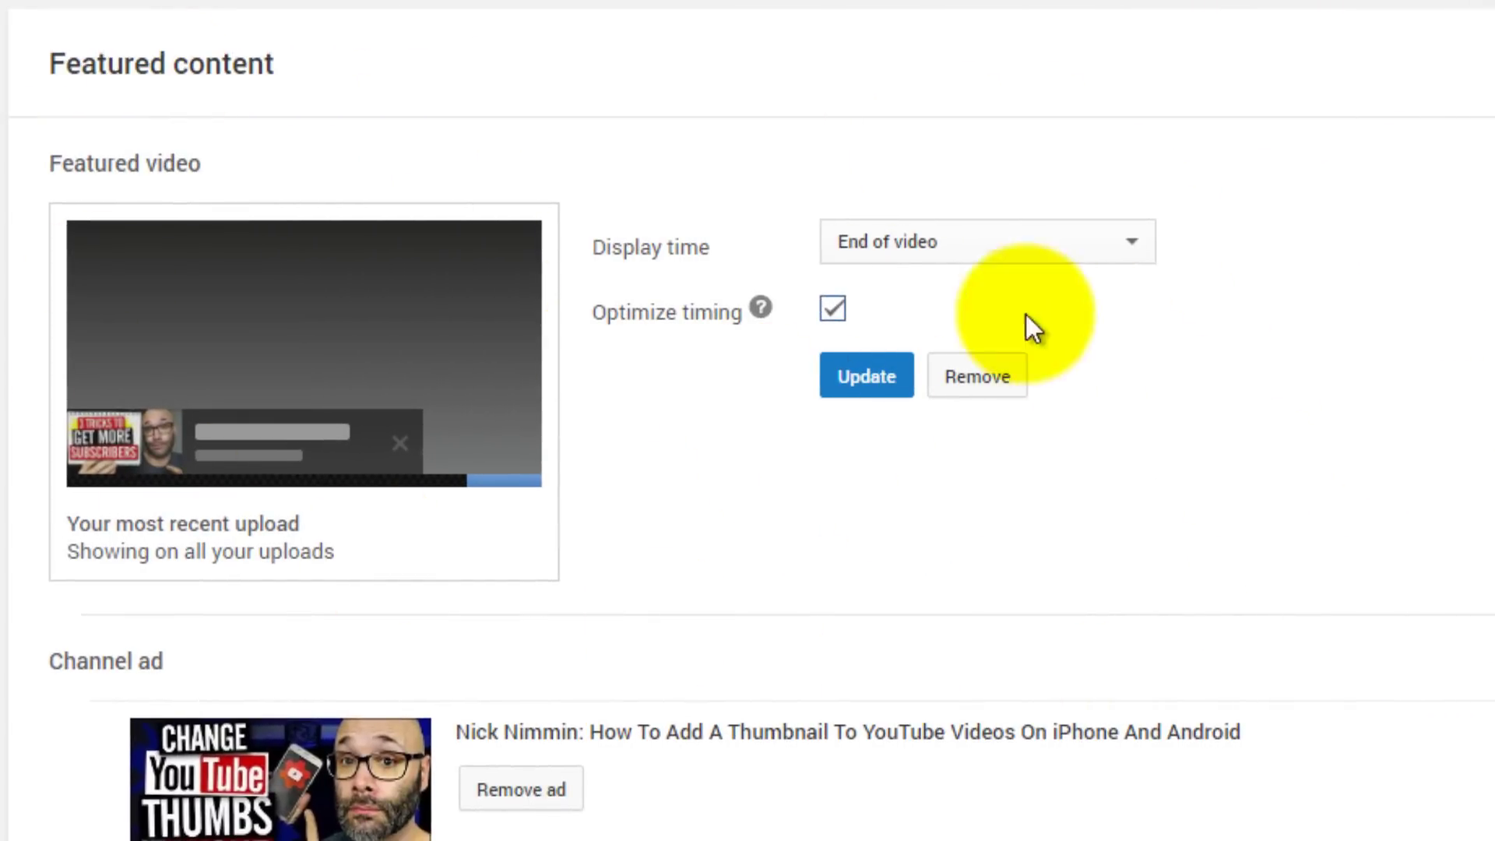
Change the featured video's display time to a custom start of 02:00 and apply it
{"action": "left_click", "coordinate": [1040, 244]}
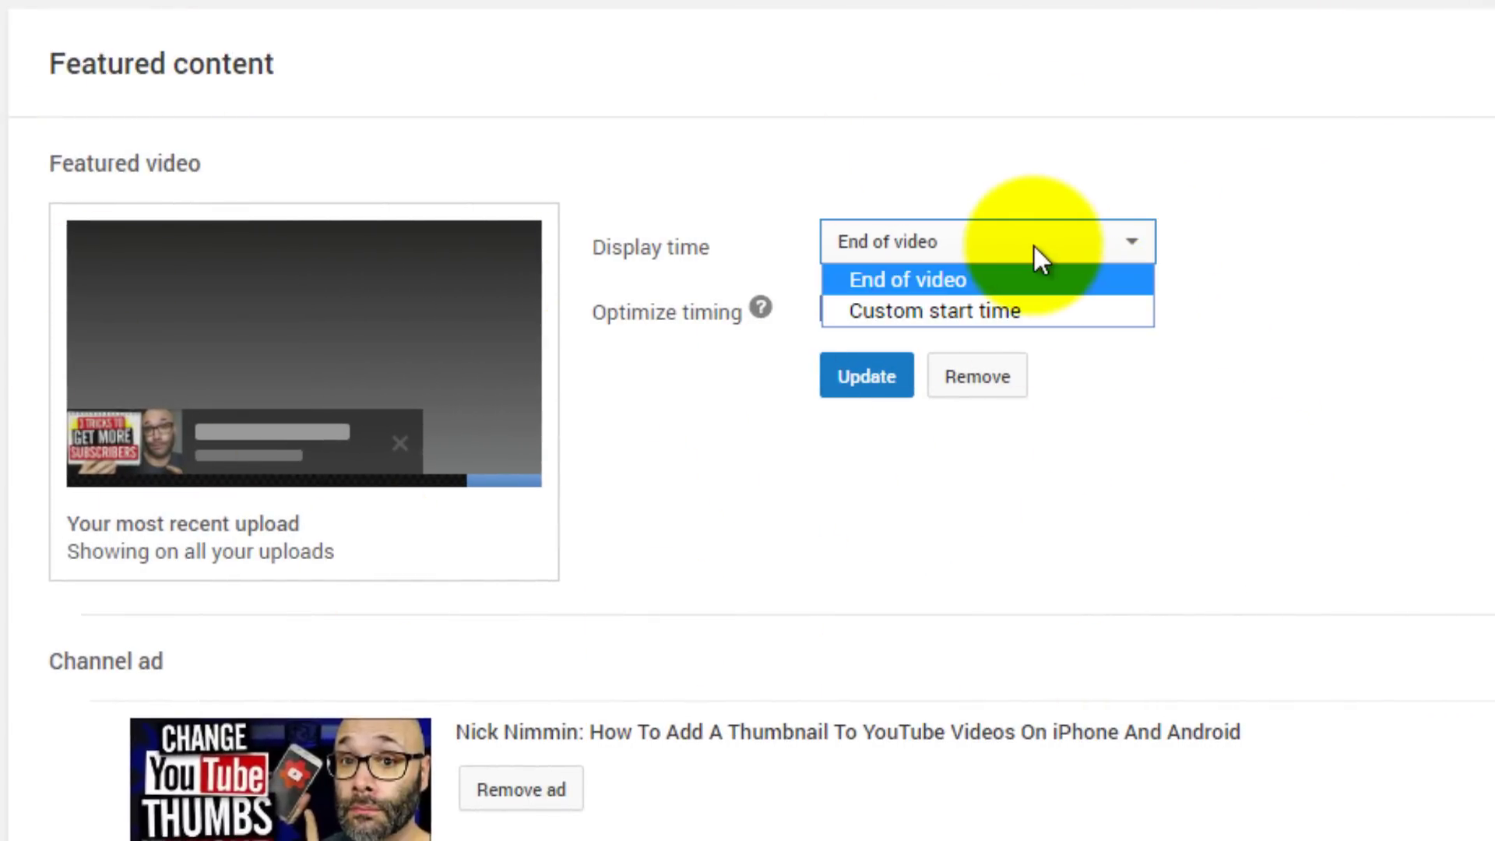
{"action": "left_click", "coordinate": [1006, 312]}
{"action": "left_click_drag", "start_coordinate": [895, 305], "coordinate": [865, 316]}
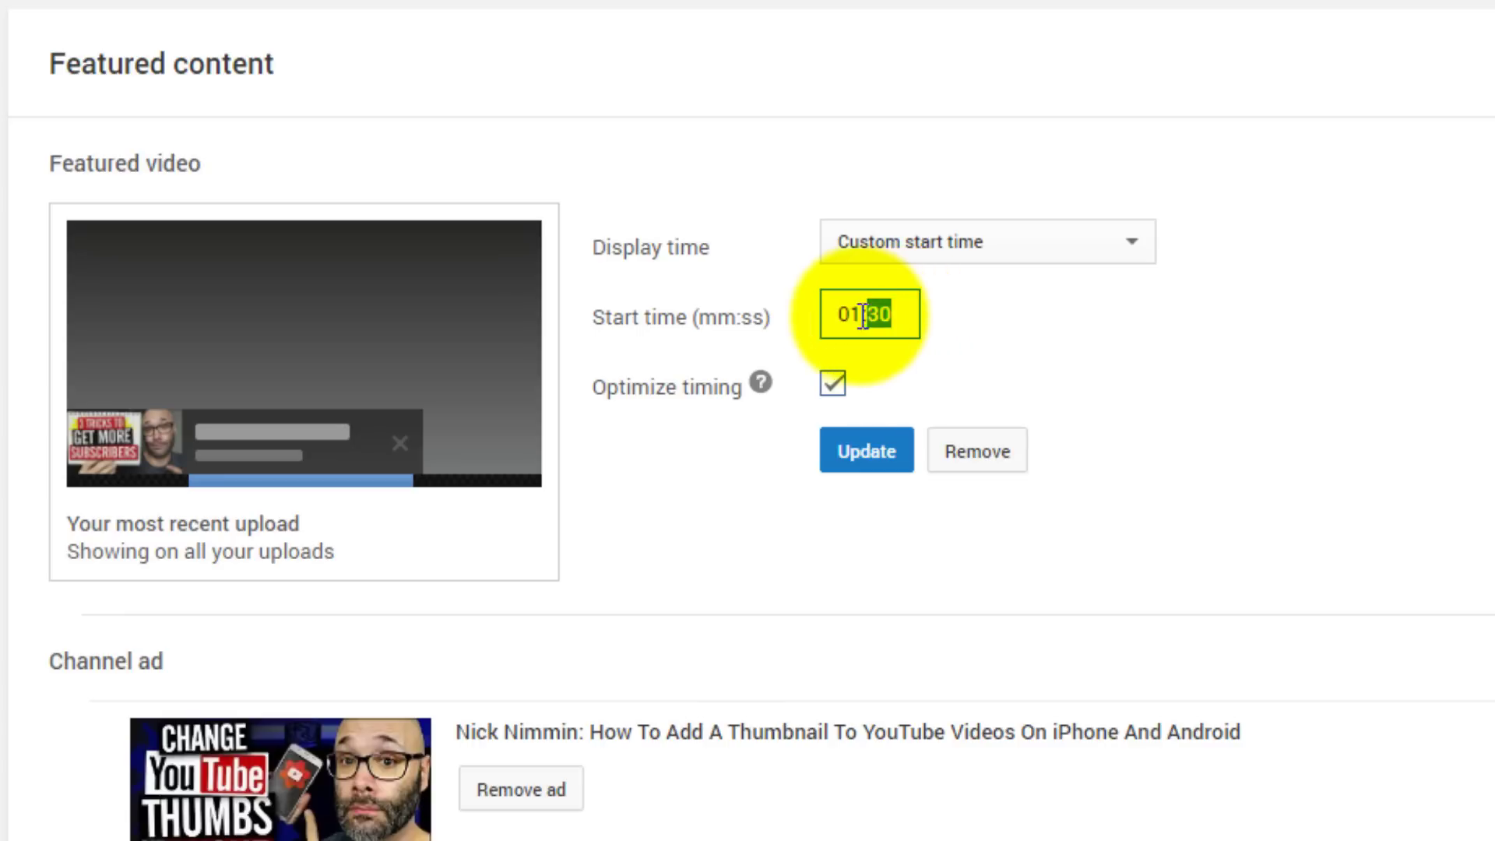
{"action": "type", "text": "02"}
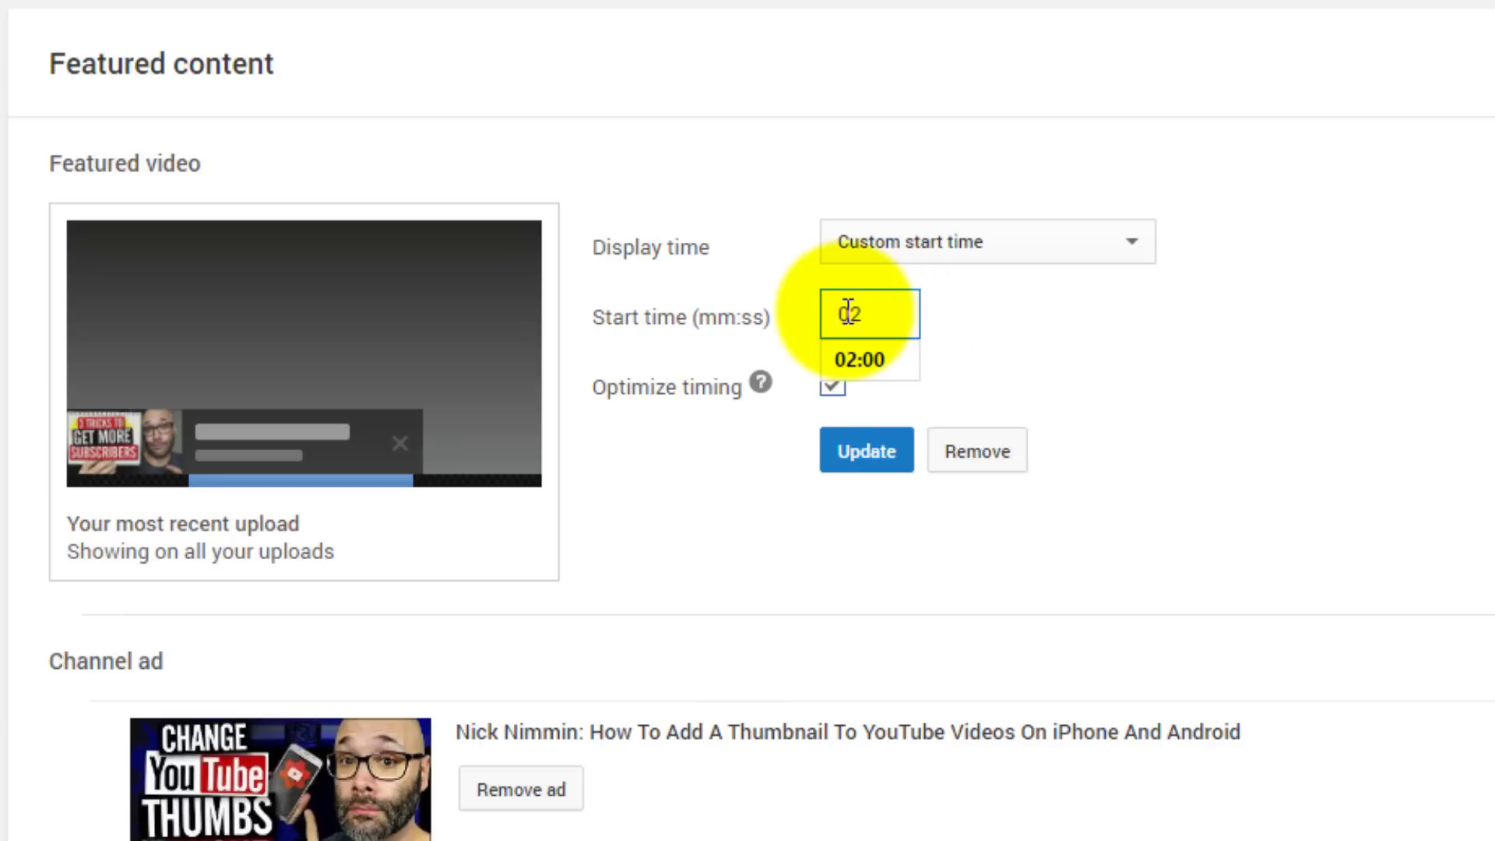
{"action": "type", "text": ":00"}
{"action": "left_click", "coordinate": [1241, 333]}
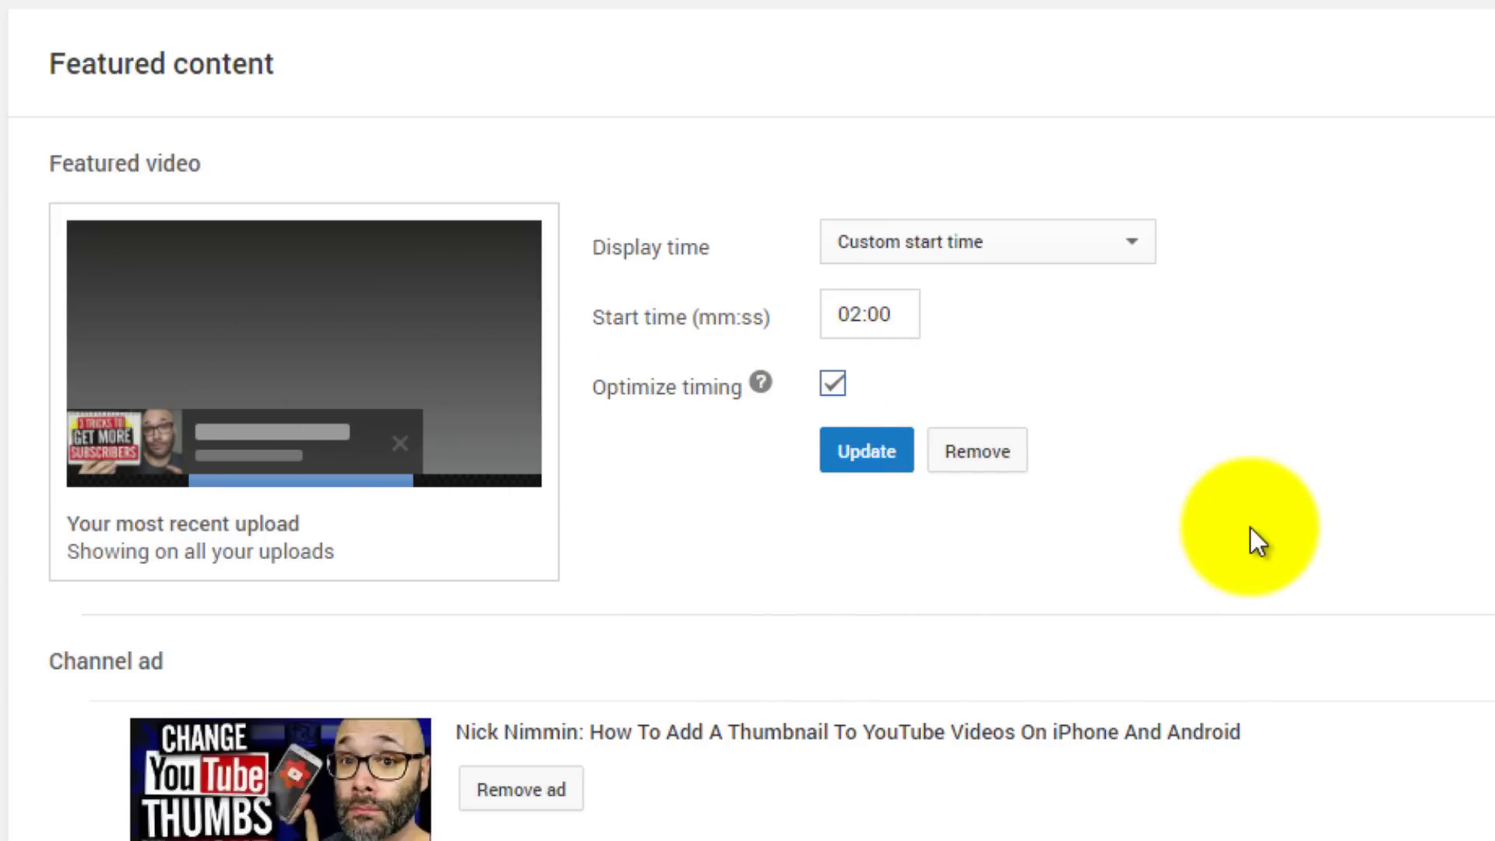
{"action": "left_click", "coordinate": [875, 467]}
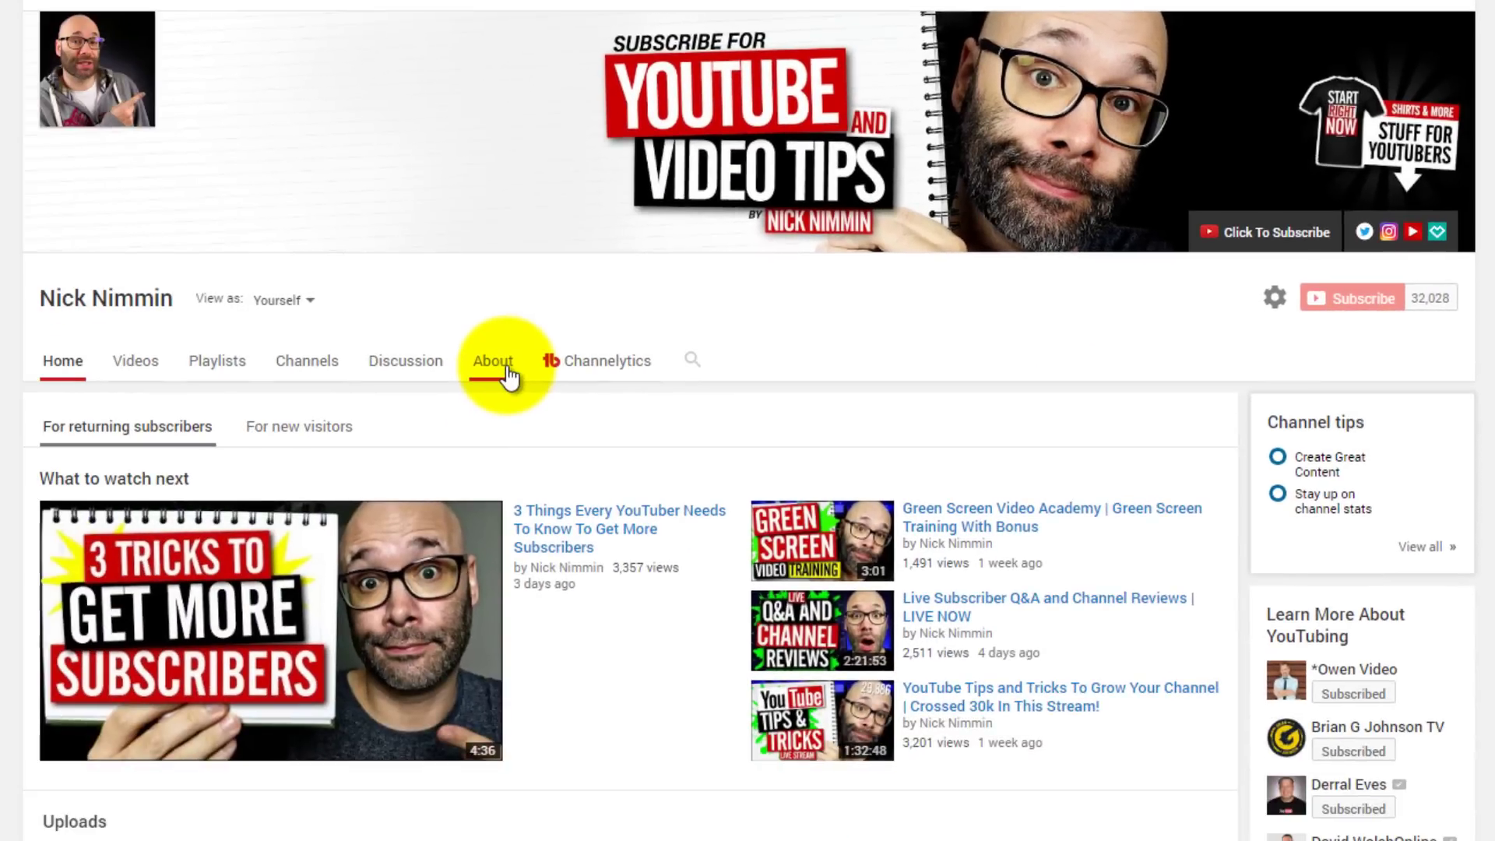
Open the channel's About page and start editing its custom links
{"action": "left_click", "coordinate": [507, 378]}
{"action": "scroll", "coordinate": [684, 484], "scroll_direction": "down", "scroll_amount": 3}
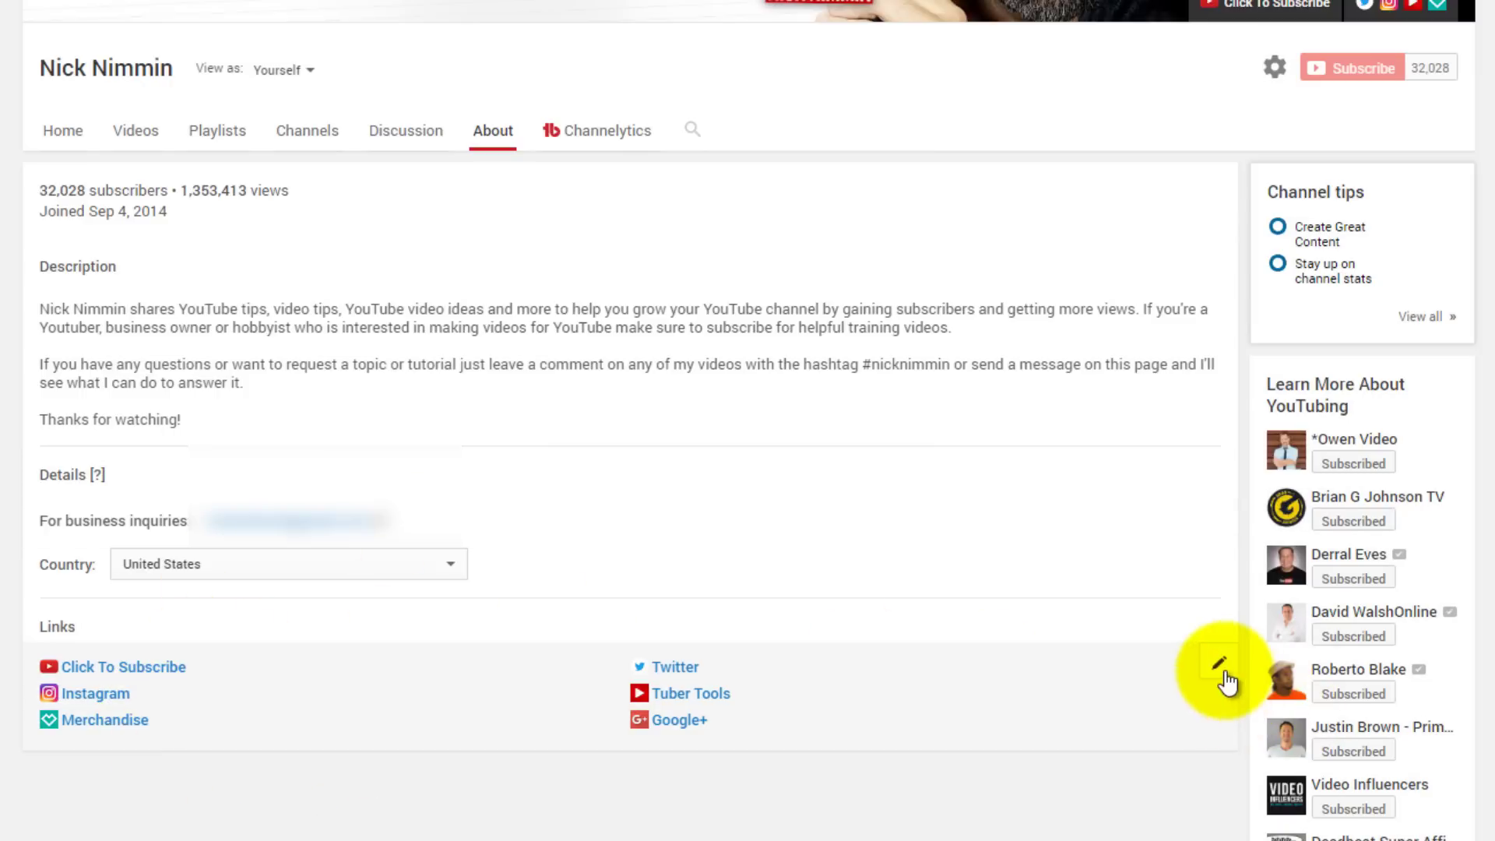
{"action": "left_click", "coordinate": [1220, 663]}
Select the Click To Subscribe custom link's address and name in the links editor
{"action": "scroll", "coordinate": [1078, 645], "scroll_direction": "down", "scroll_amount": 3}
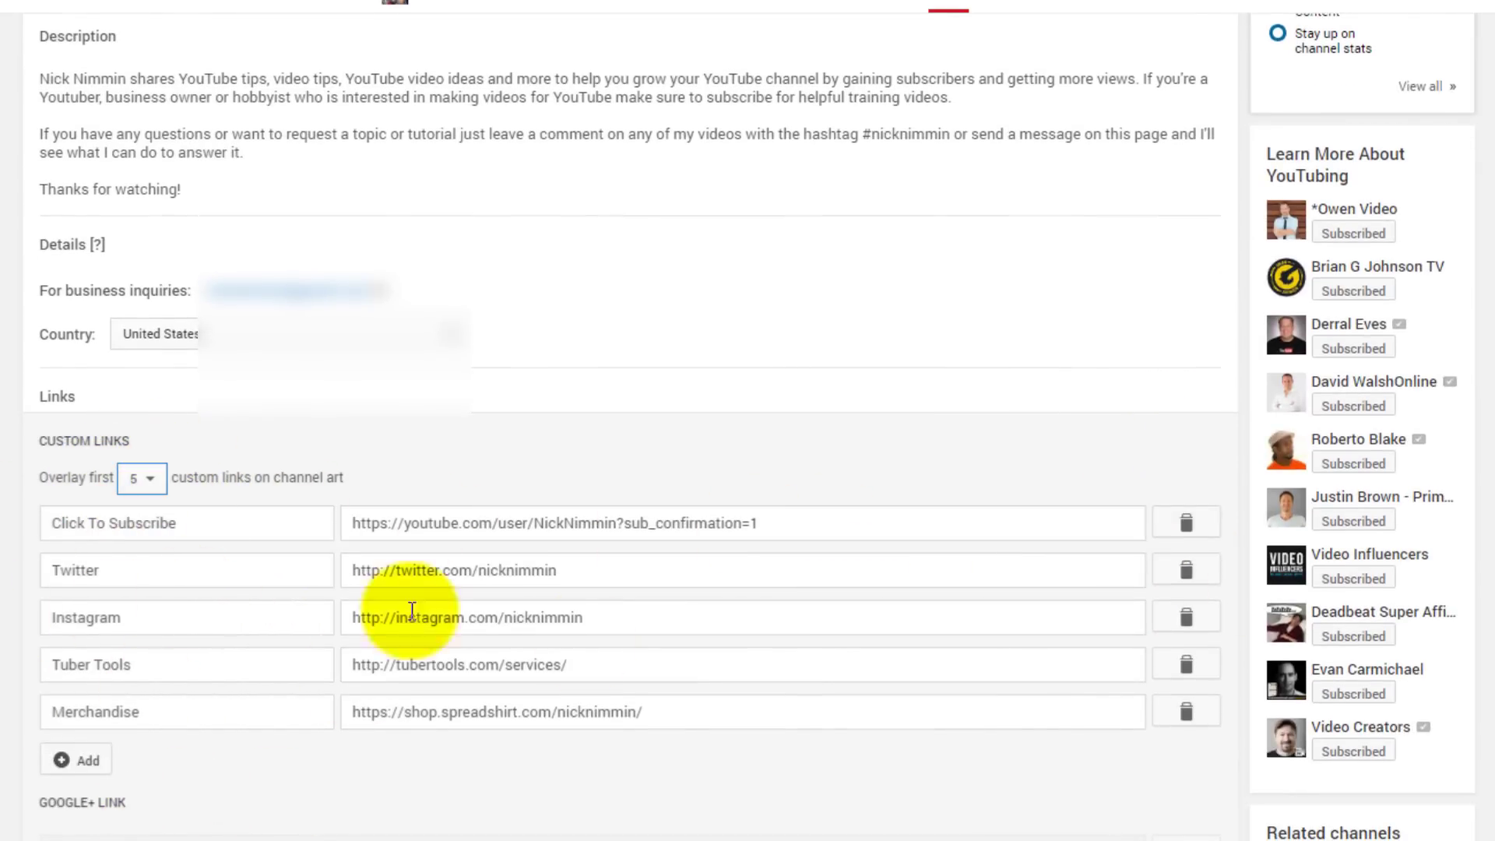
{"action": "left_click", "coordinate": [814, 520]}
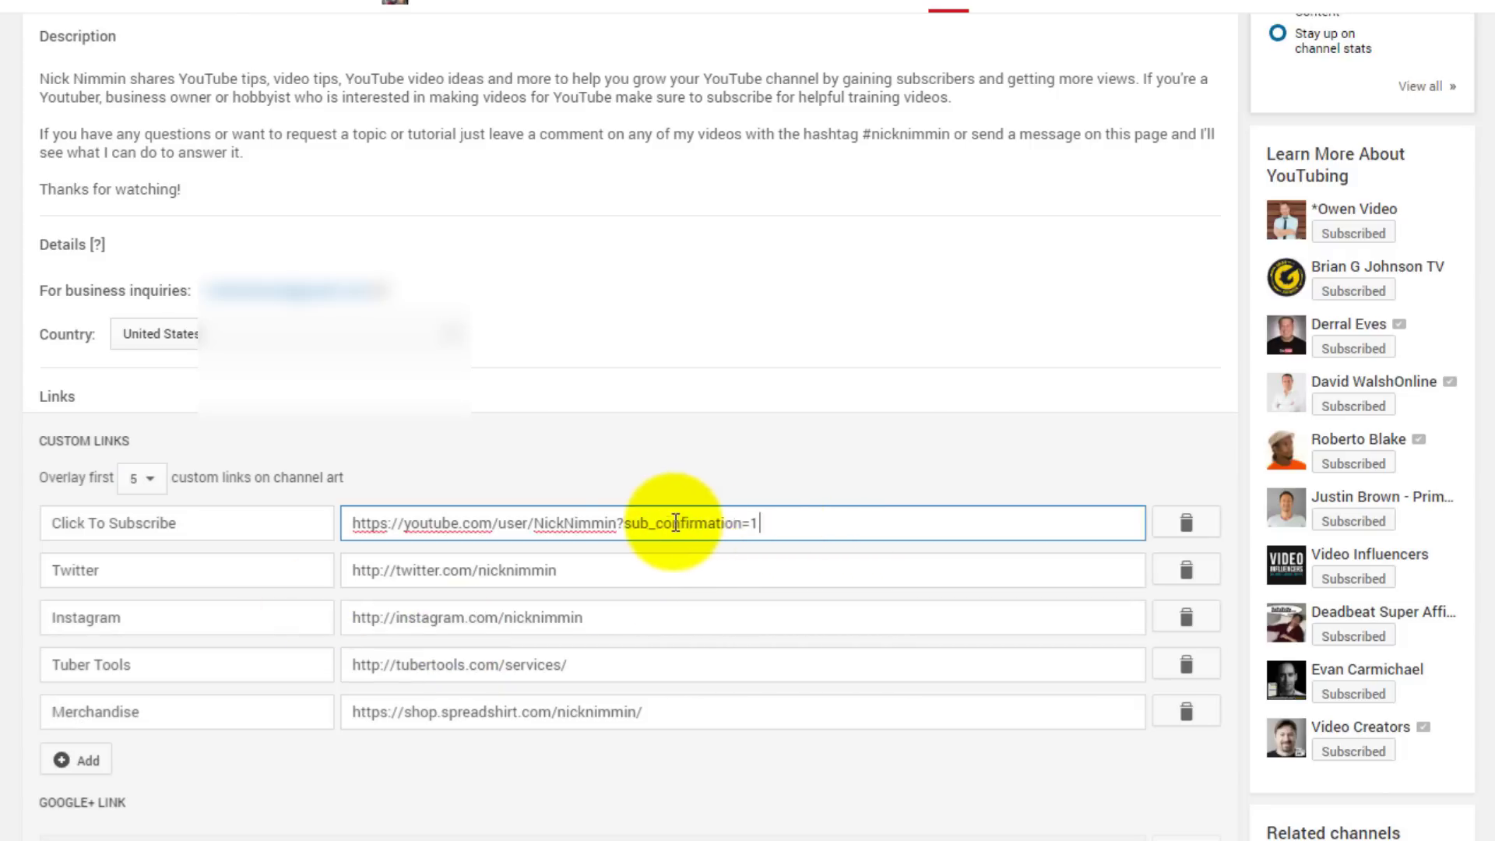
{"action": "left_click_drag", "start_coordinate": [760, 522], "coordinate": [333, 516]}
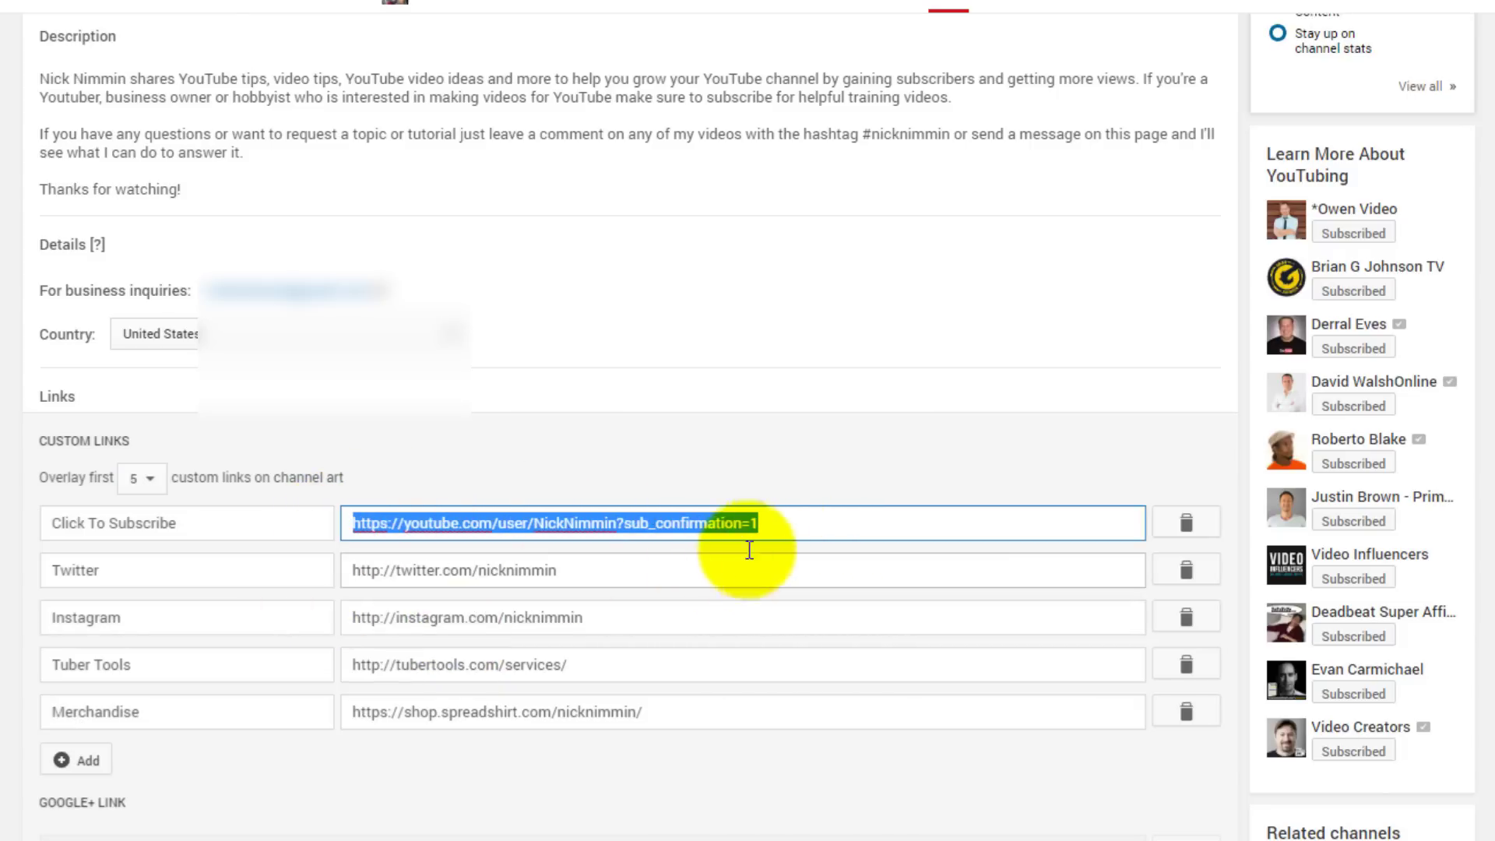
{"action": "left_click", "coordinate": [761, 524]}
{"action": "left_click_drag", "start_coordinate": [761, 524], "coordinate": [295, 484]}
{"action": "left_click", "coordinate": [294, 485]}
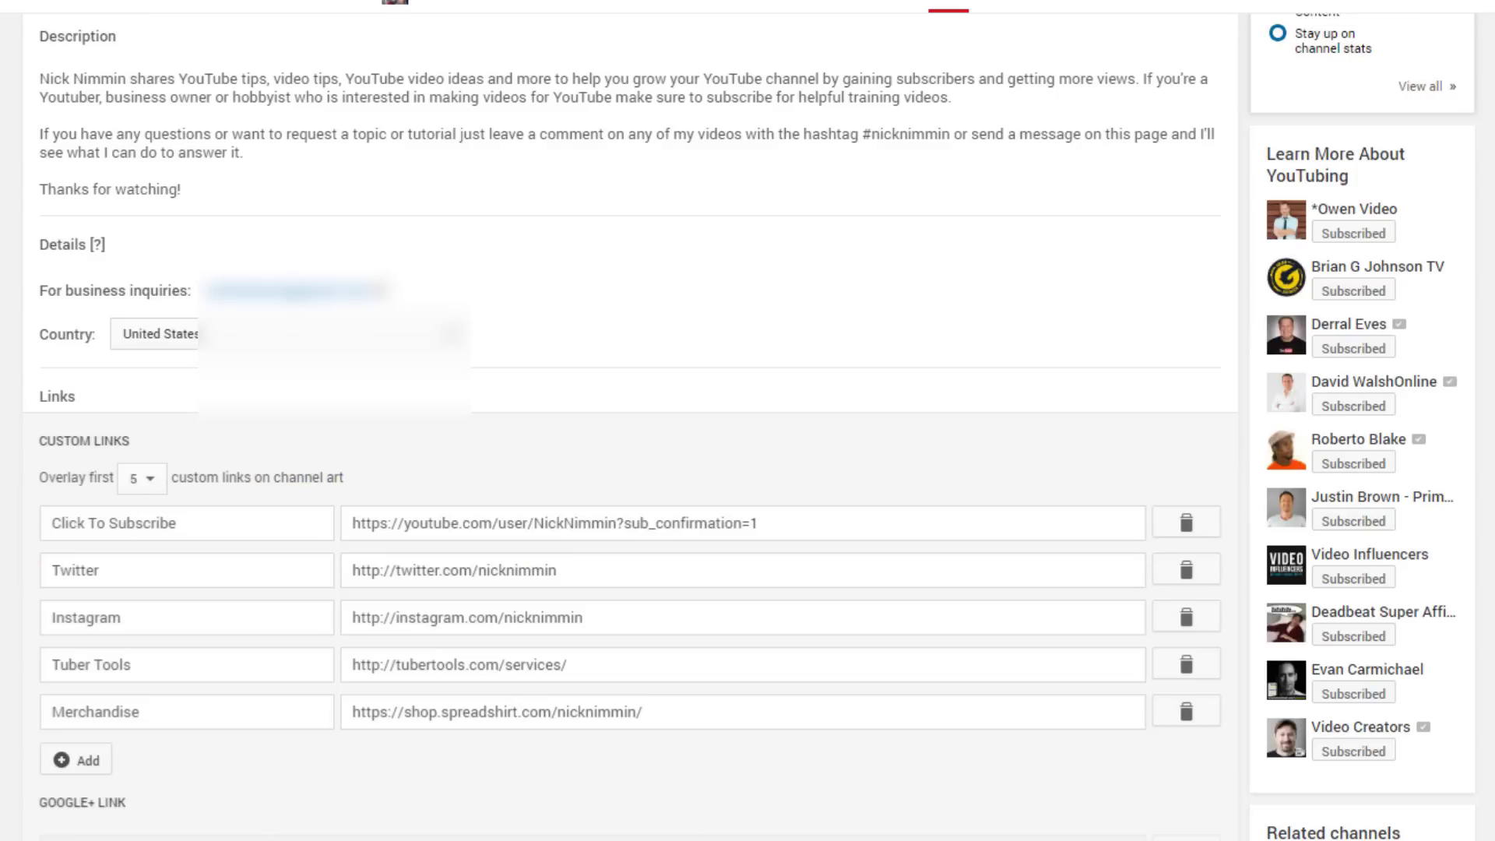
{"action": "left_click_drag", "start_coordinate": [250, 540], "coordinate": [0, 510]}
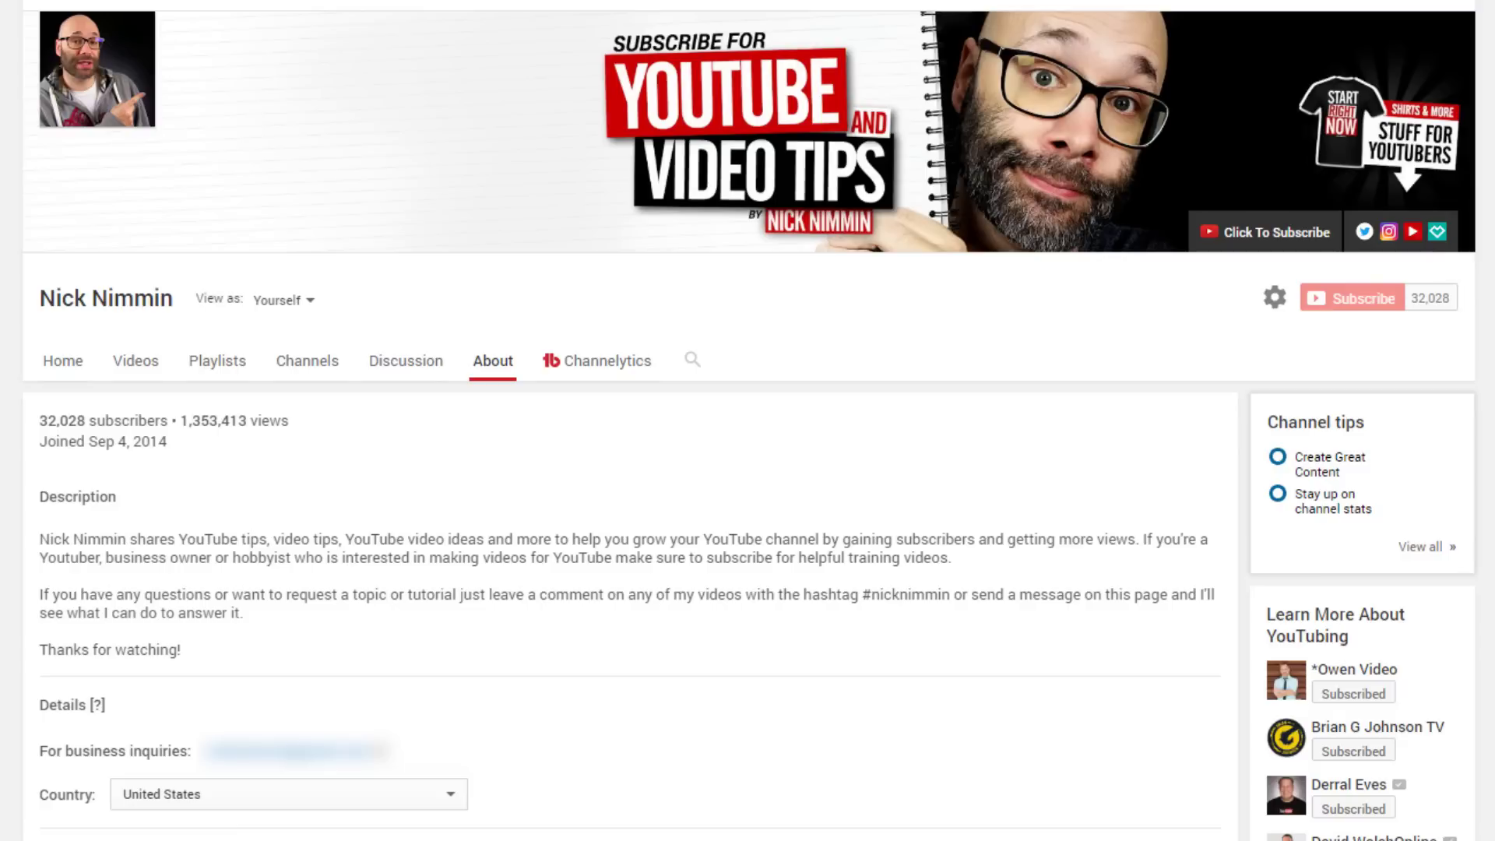
{"action": "scroll", "coordinate": [747, 421], "scroll_direction": "down", "scroll_amount": 3}
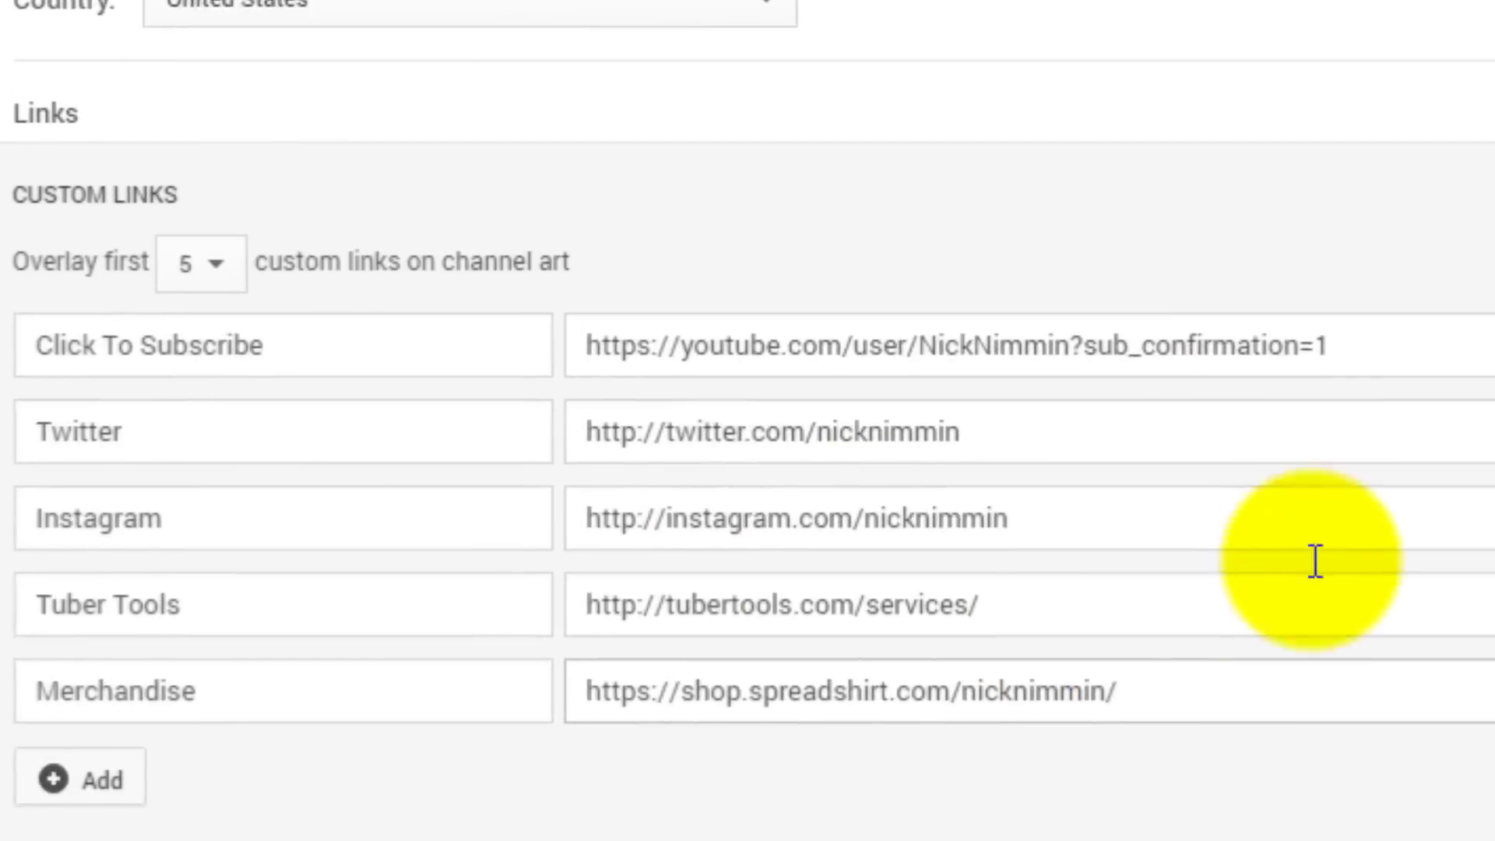
{"action": "left_click", "coordinate": [1405, 330]}
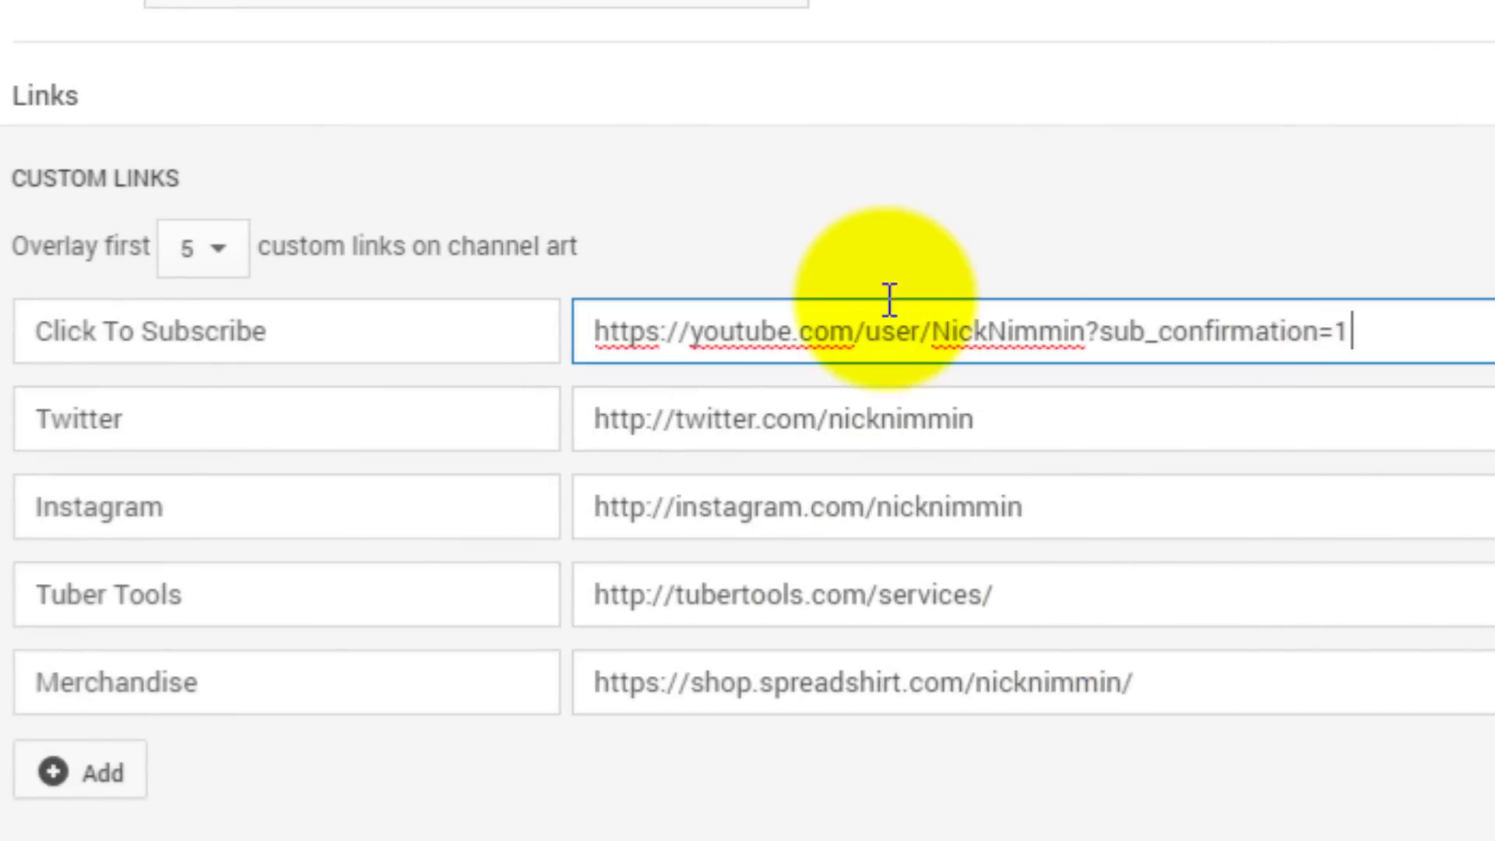
{"action": "left_click", "coordinate": [611, 337], "text": "shift"}
{"action": "left_click", "coordinate": [456, 331]}
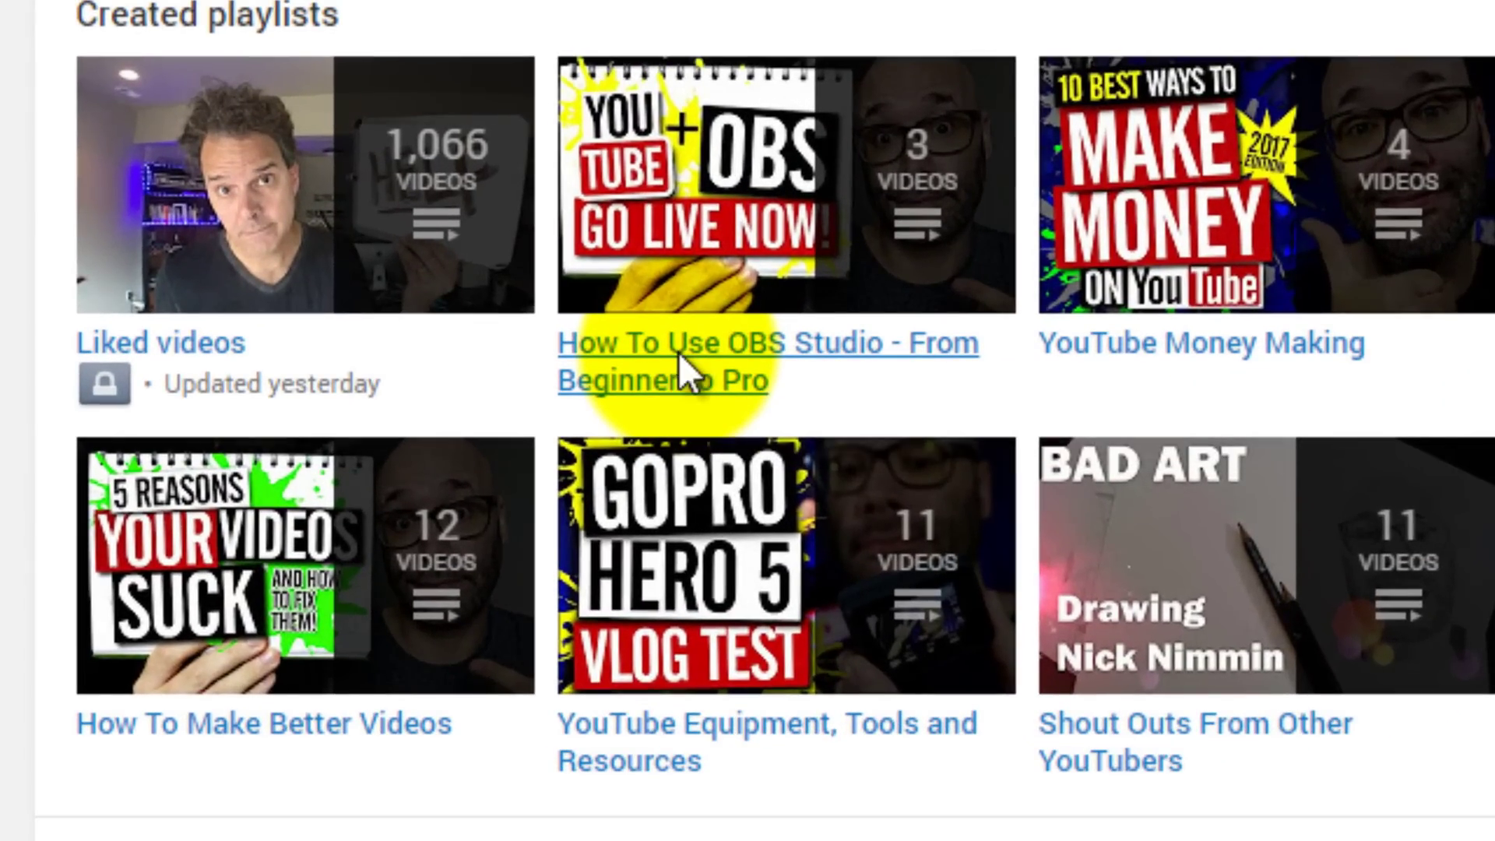
Save the 'How To Use OBS Studio - From Beginner to Pro' playlist as an official series
{"action": "left_click", "coordinate": [611, 421]}
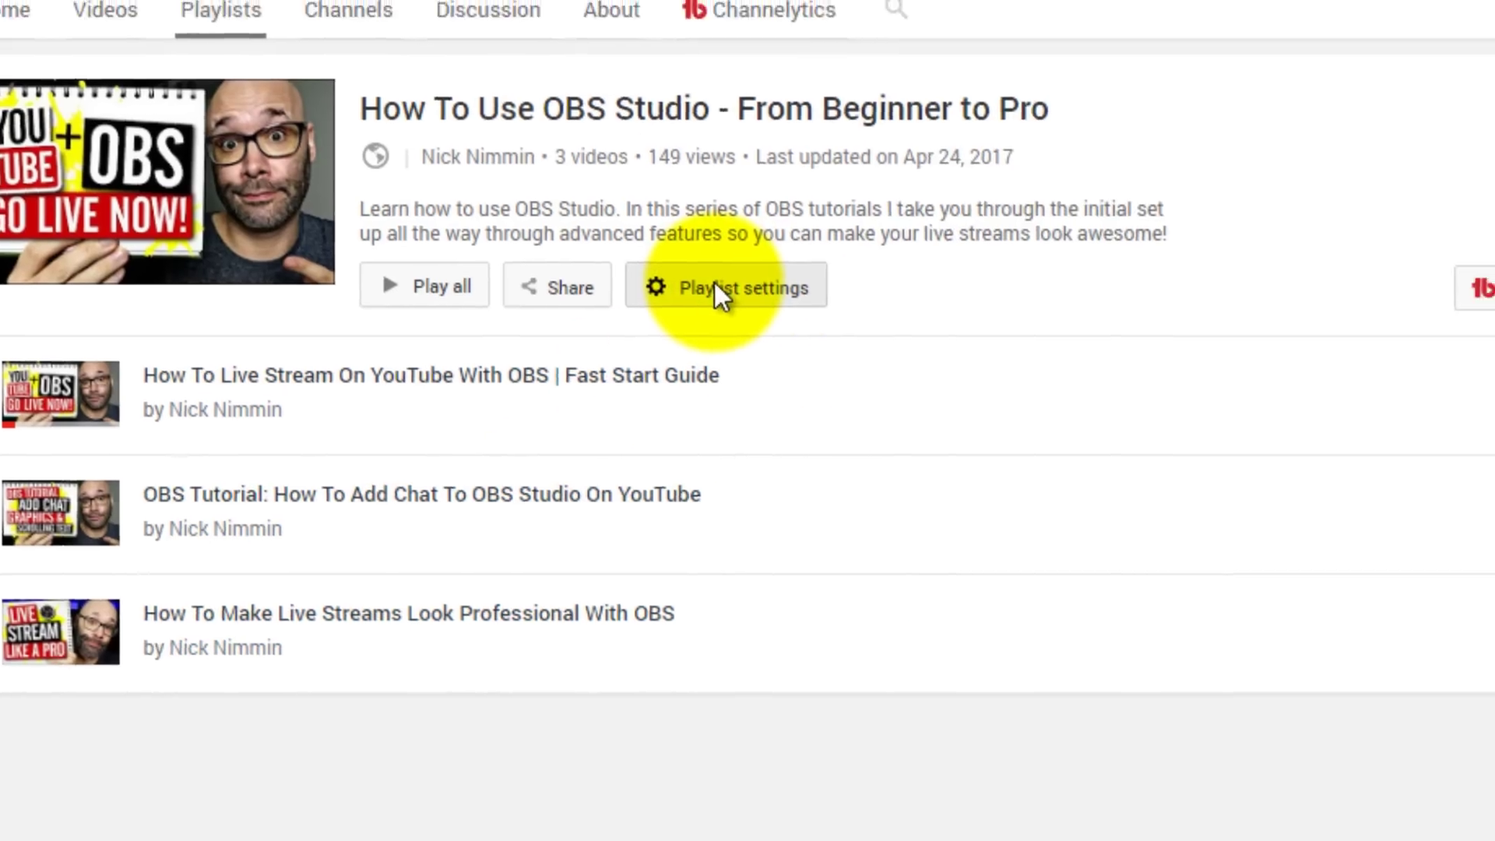
{"action": "left_click", "coordinate": [785, 269]}
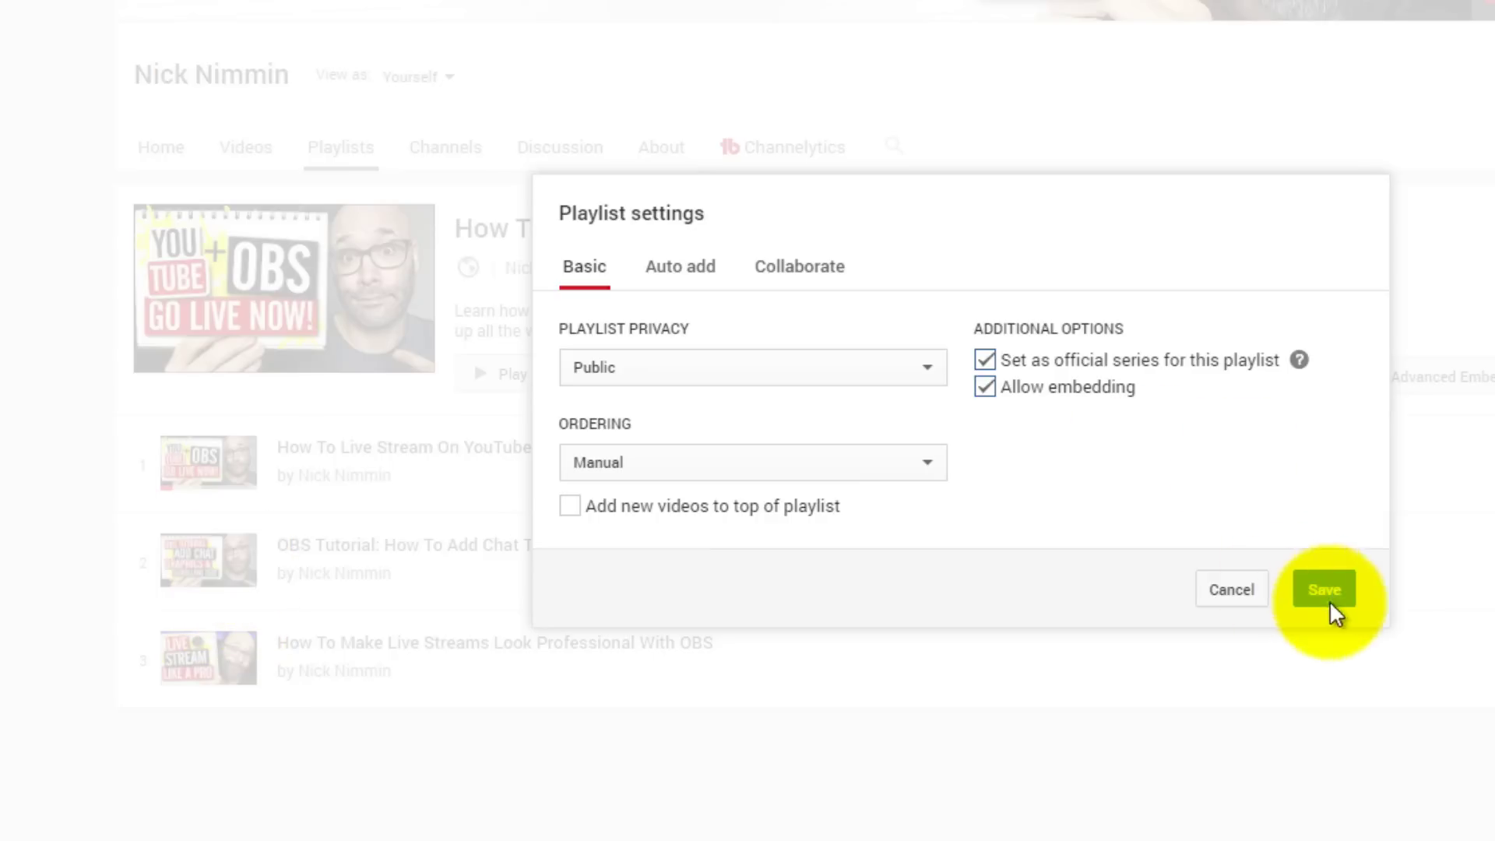
{"action": "left_click", "coordinate": [1235, 595]}
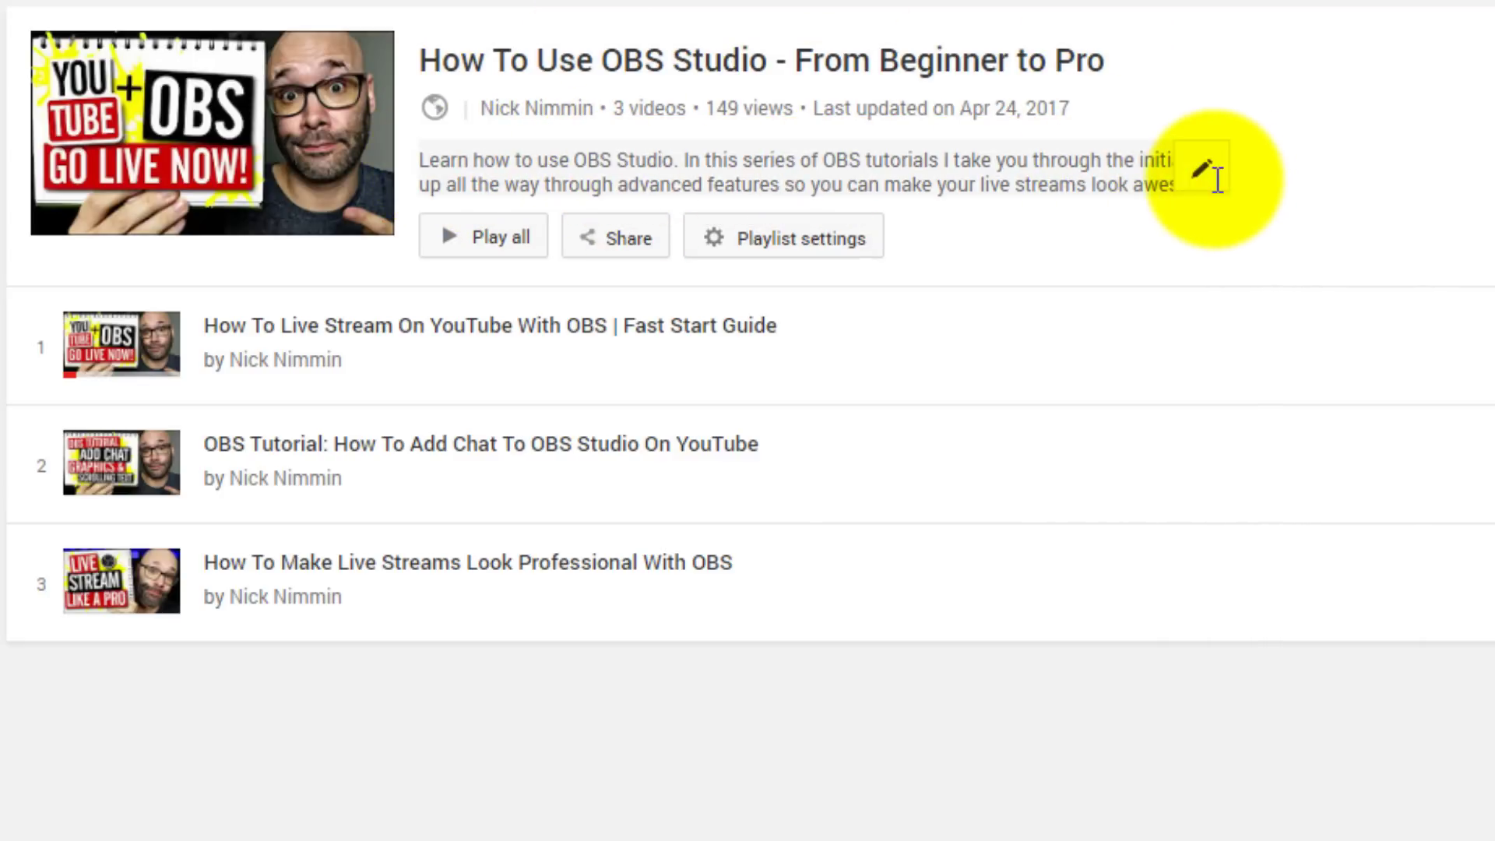
Select all of the playlist's description text in its editor
{"action": "left_click", "coordinate": [1219, 175]}
{"action": "left_click_drag", "start_coordinate": [774, 250], "coordinate": [444, 187]}
{"action": "key", "text": "ctrl+a"}
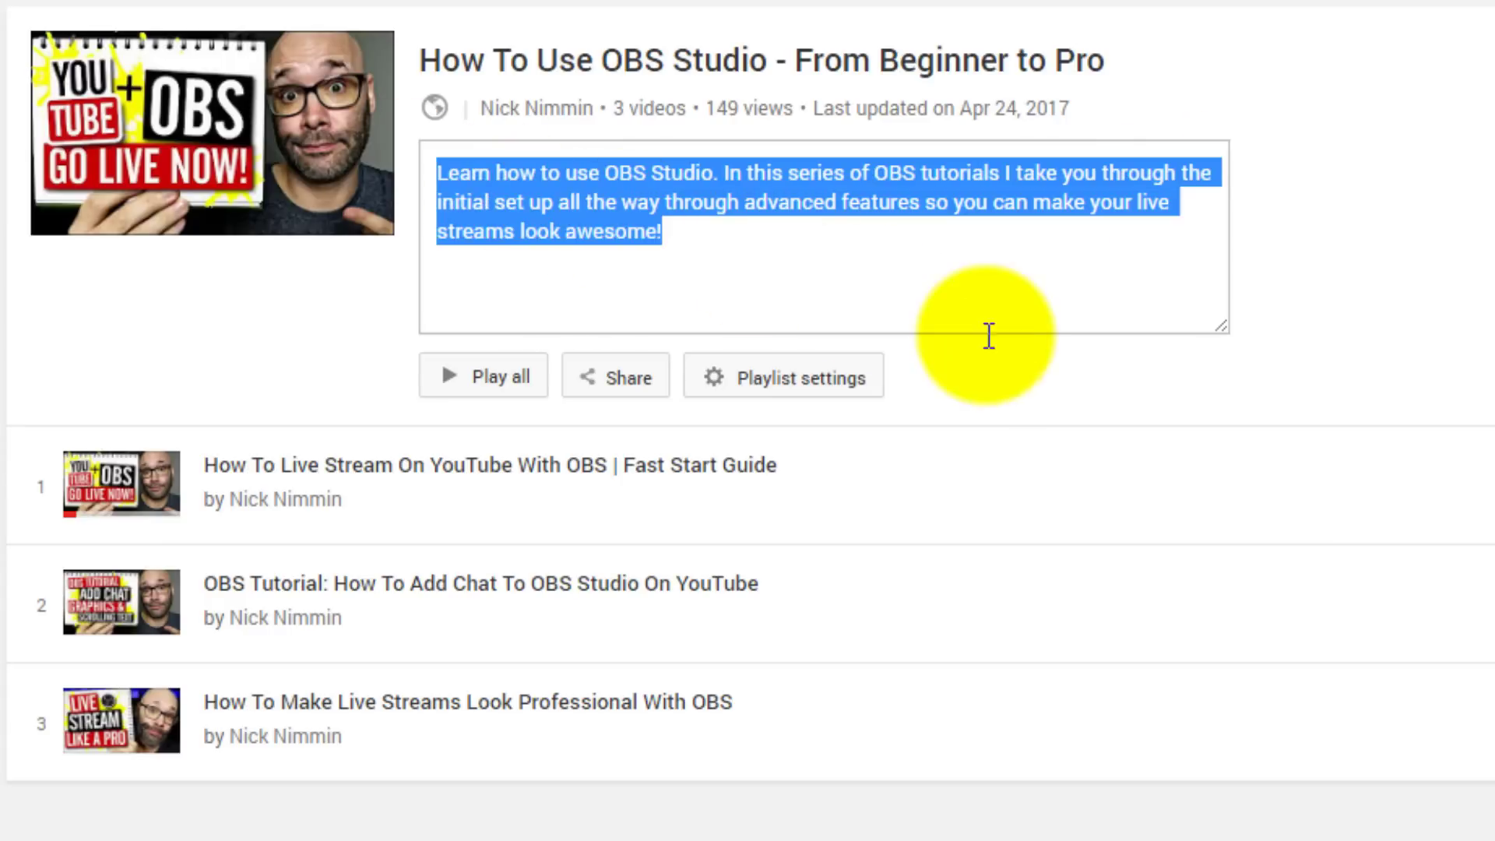
{"action": "left_click", "coordinate": [163, 257]}
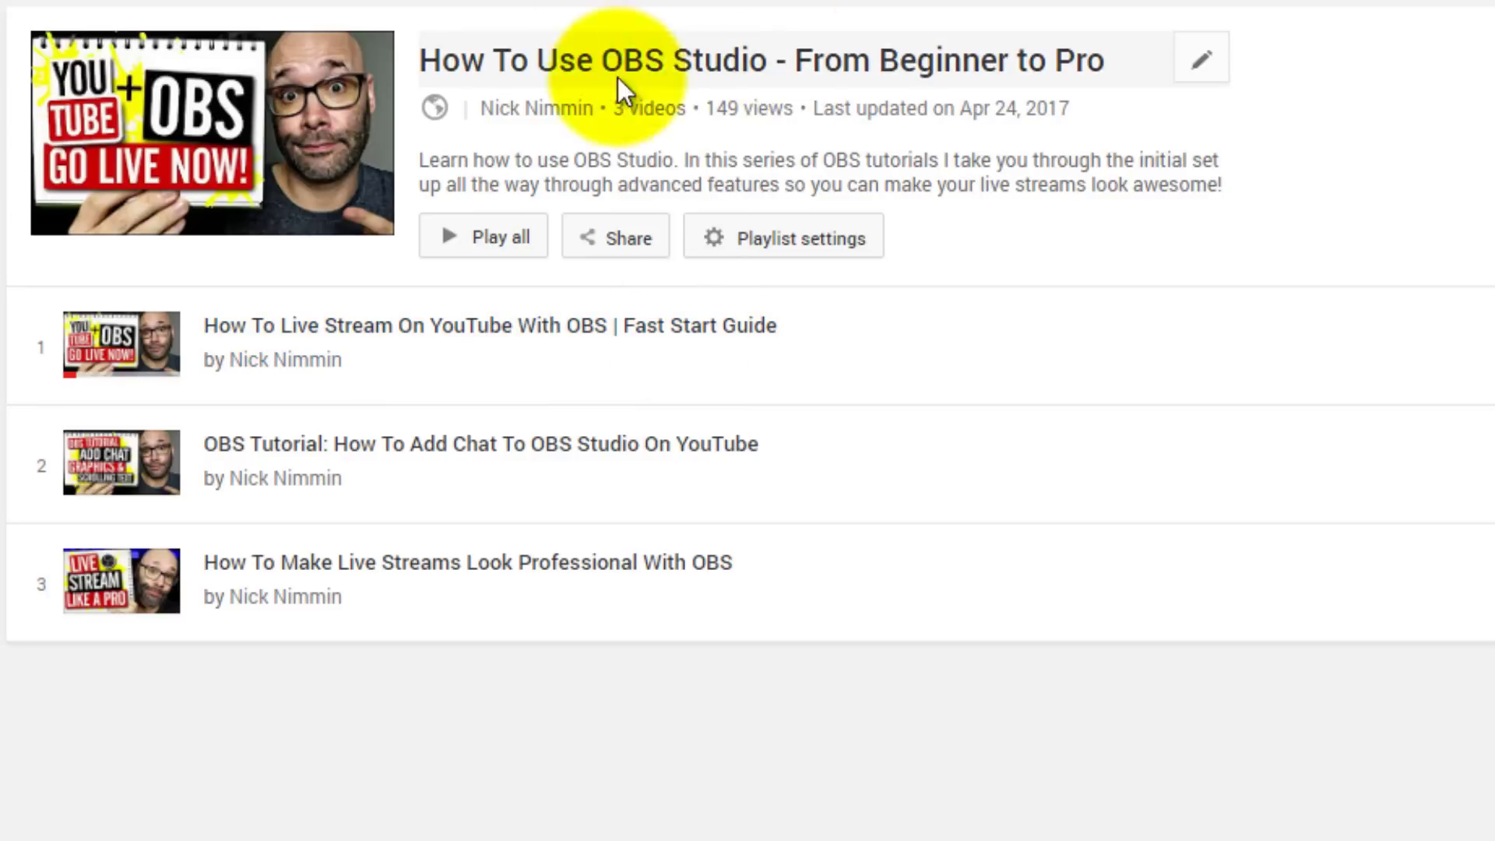
Return to the channel Home page and scroll down to its playlist shelves
{"action": "mouse_move", "coordinate": [725, 64]}
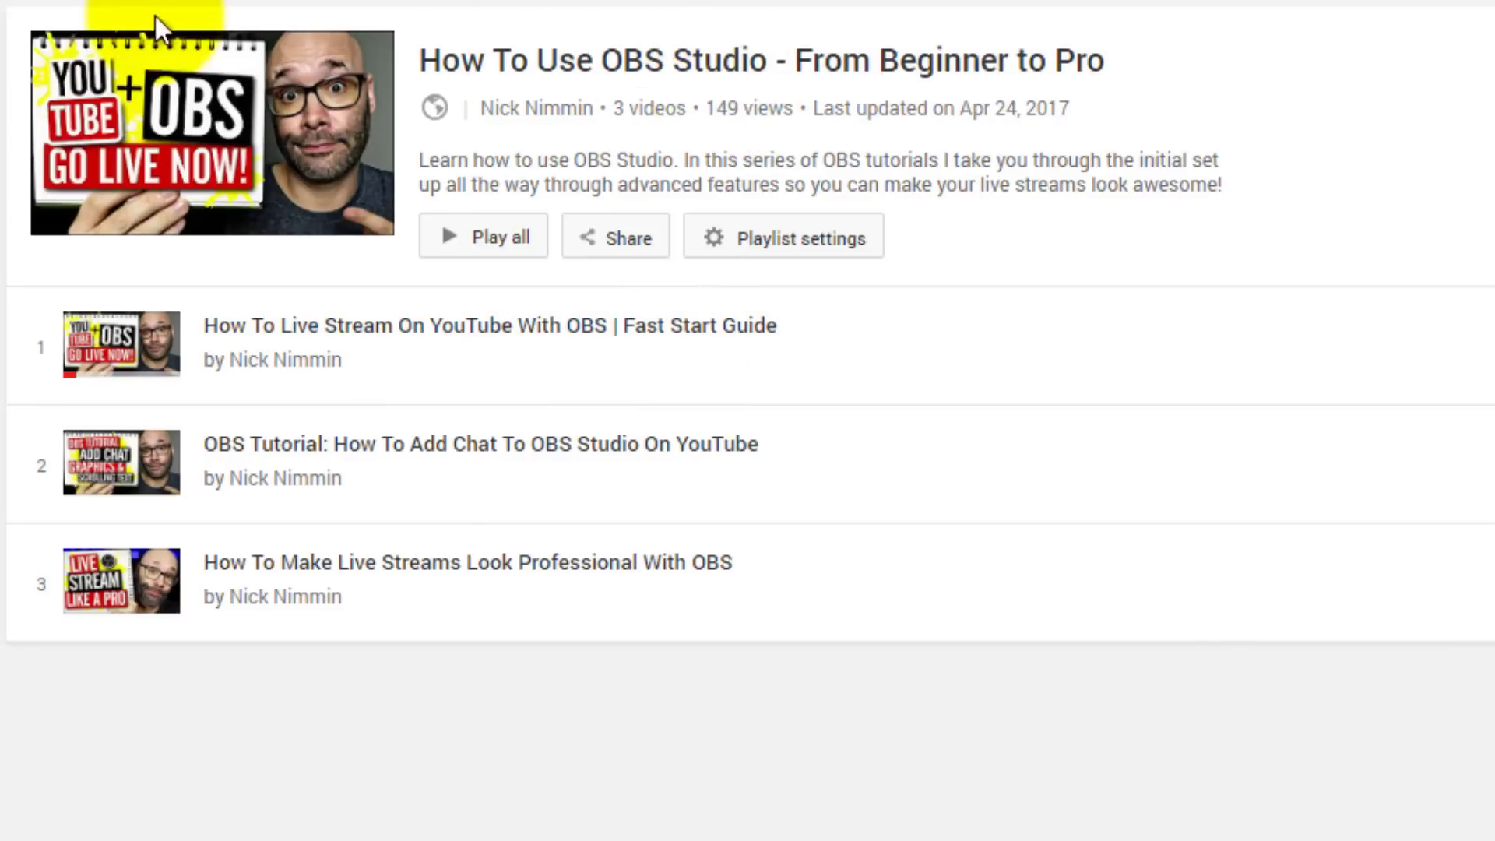
{"action": "left_click", "coordinate": [82, 6]}
{"action": "scroll", "coordinate": [70, 261], "scroll_direction": "down", "scroll_amount": 15}
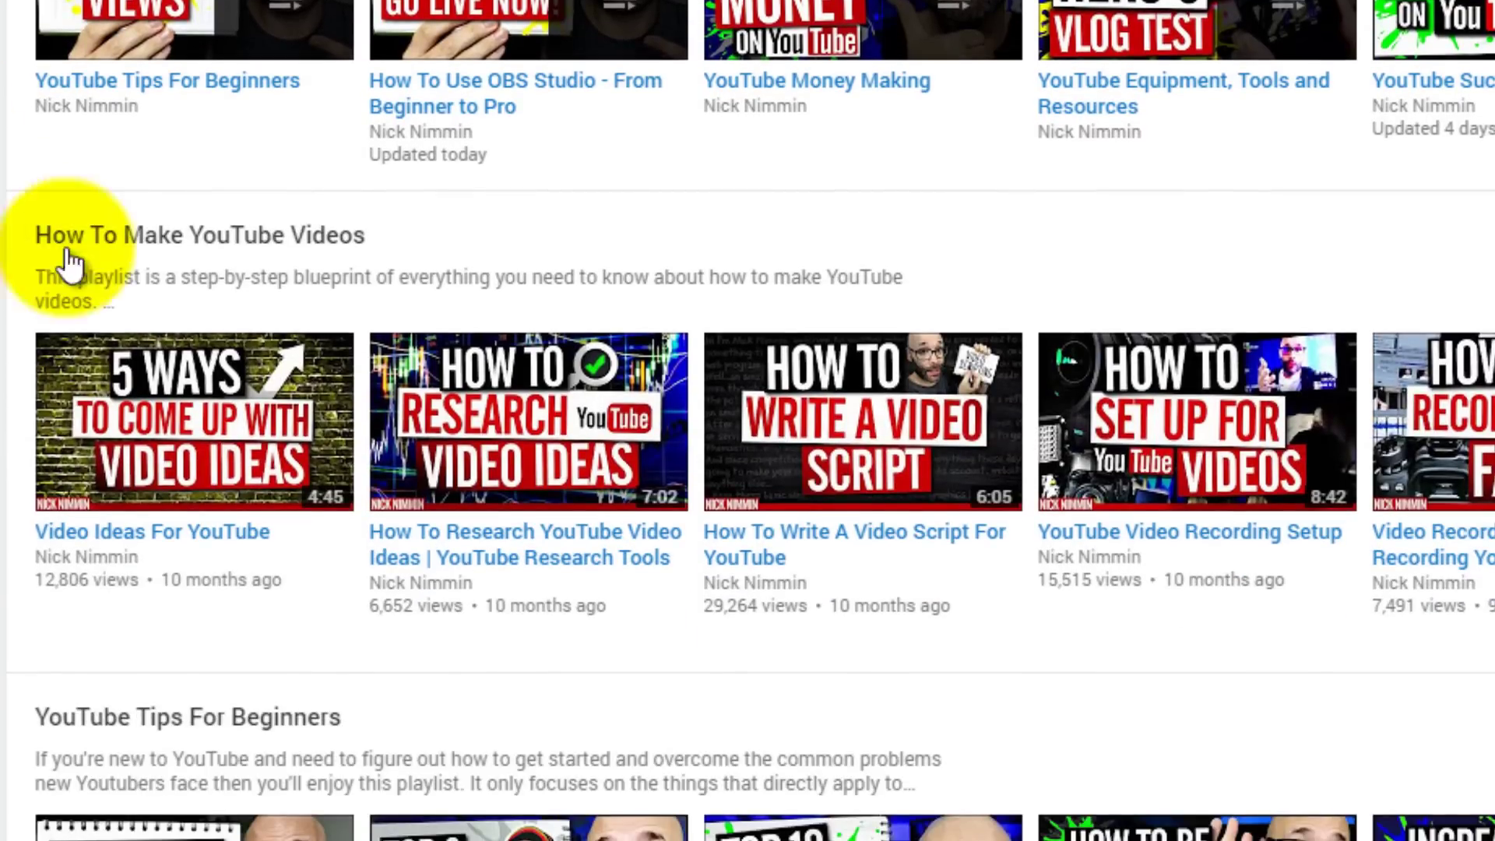
Select the How To Make YouTube Videos playlist description and scroll further down the Home page
{"action": "mouse_move", "coordinate": [54, 273]}
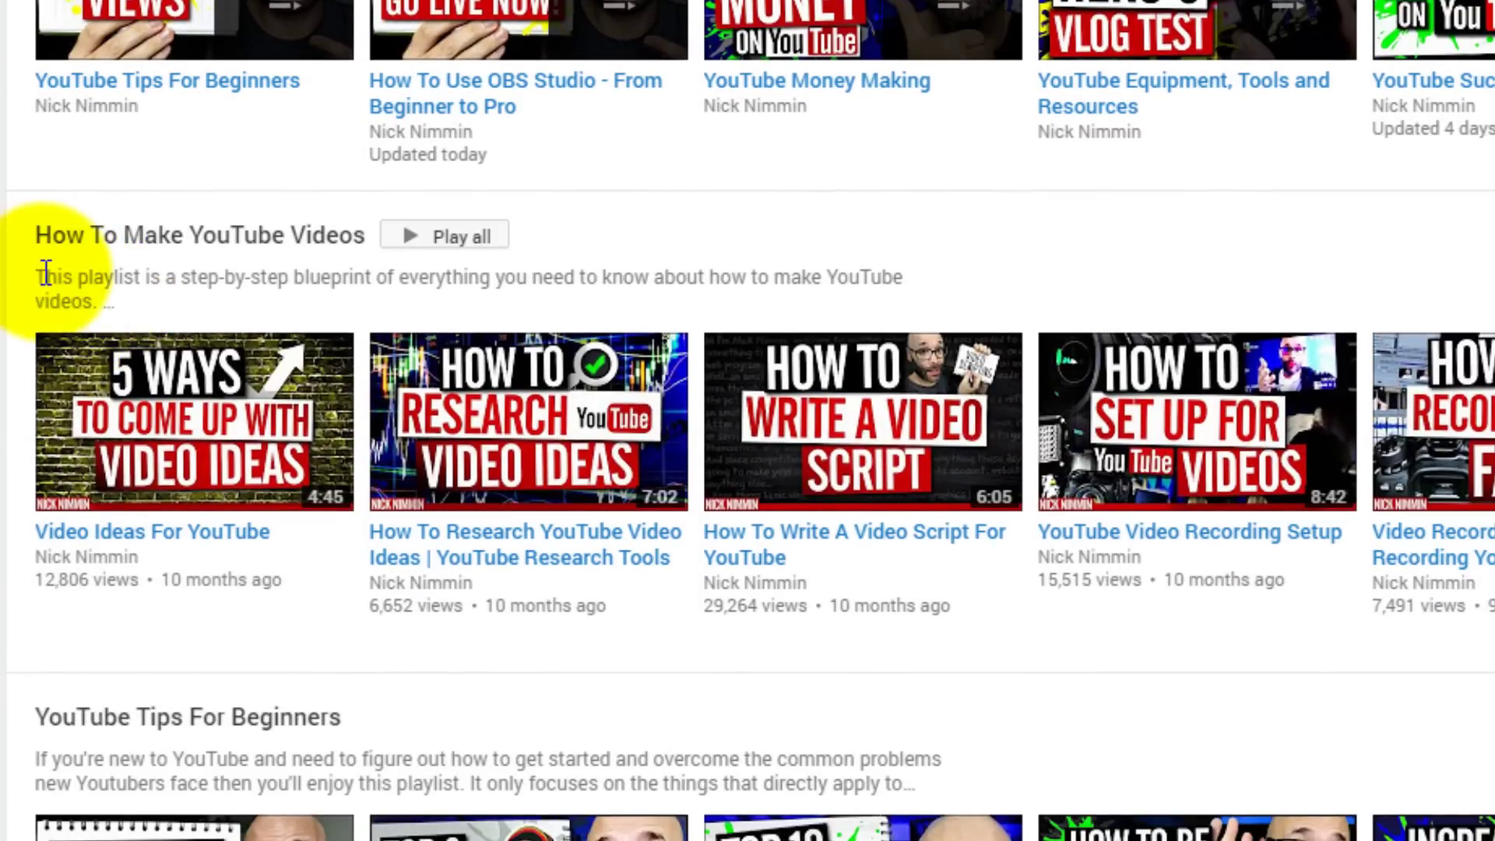
{"action": "triple_click", "coordinate": [257, 276]}
{"action": "scroll", "coordinate": [222, 506], "scroll_direction": "down", "scroll_amount": 4}
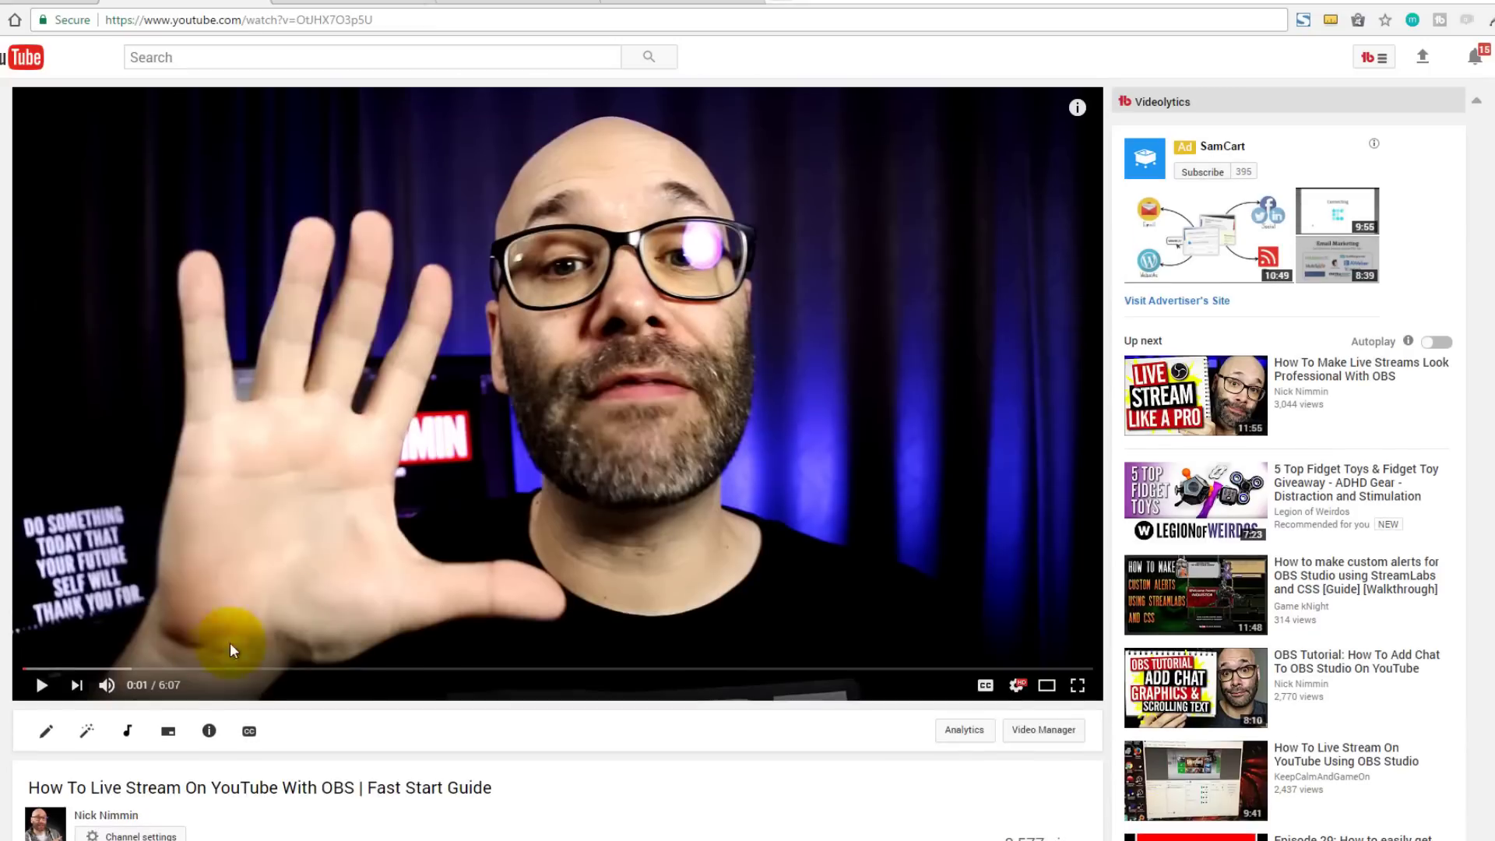
{"action": "scroll", "coordinate": [231, 646], "scroll_direction": "down", "scroll_amount": 2}
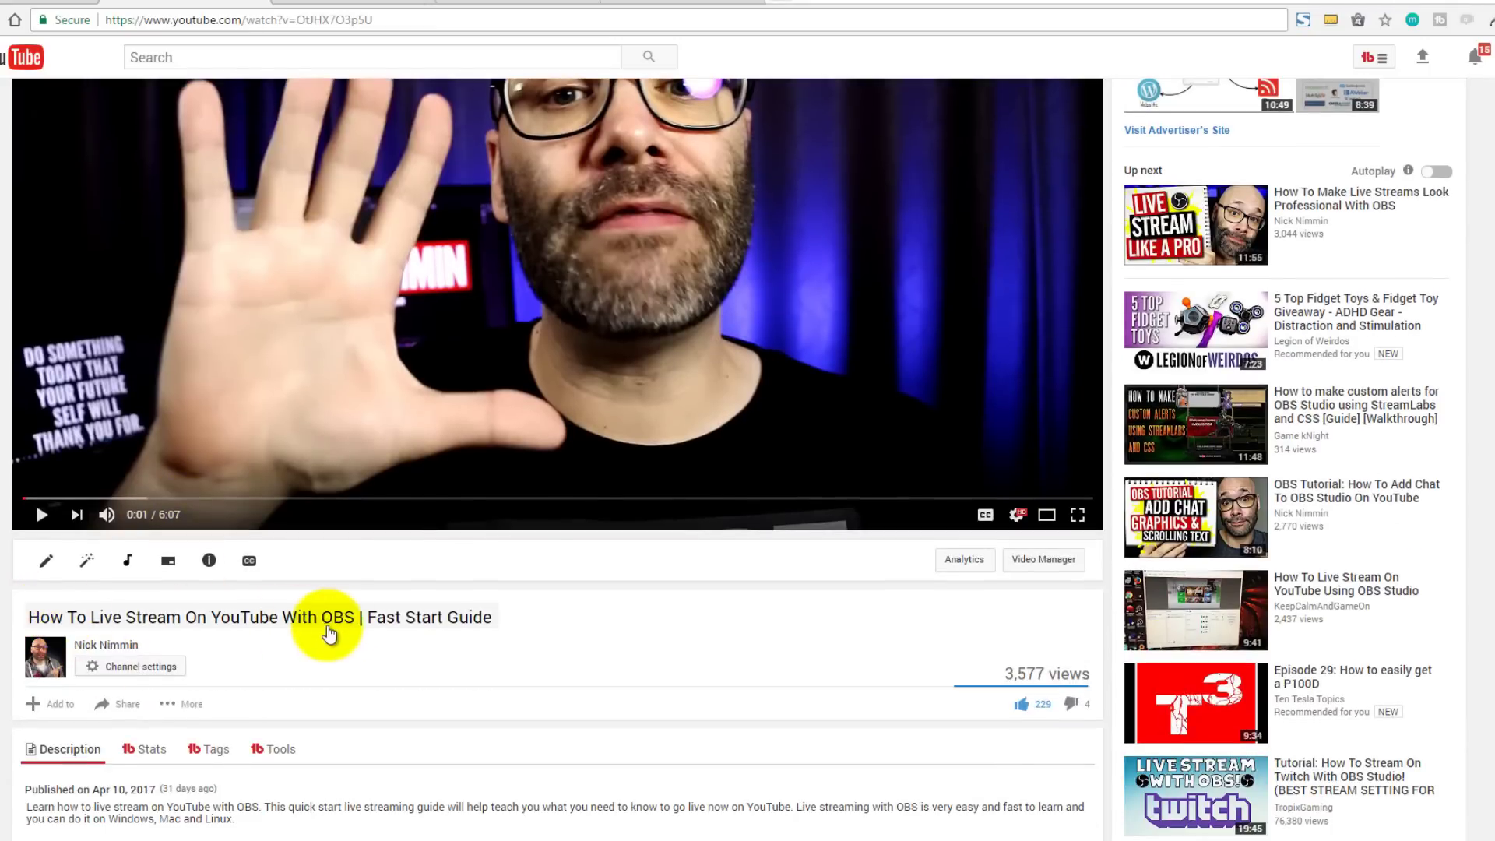
{"action": "scroll", "coordinate": [744, 564], "scroll_direction": "up", "scroll_amount": 2}
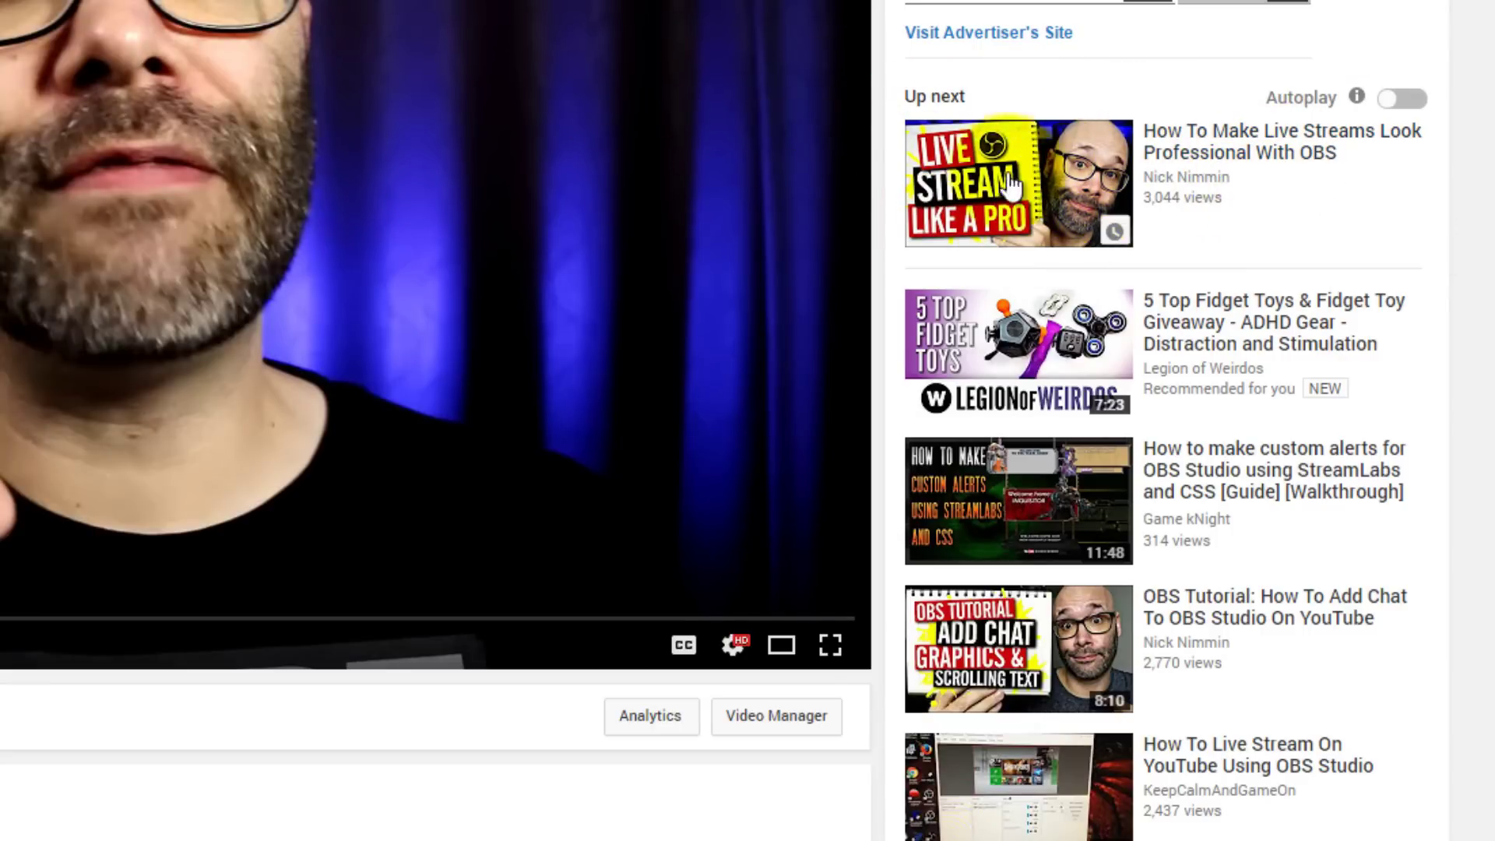
{"action": "scroll", "coordinate": [973, 116], "scroll_direction": "down", "scroll_amount": 2}
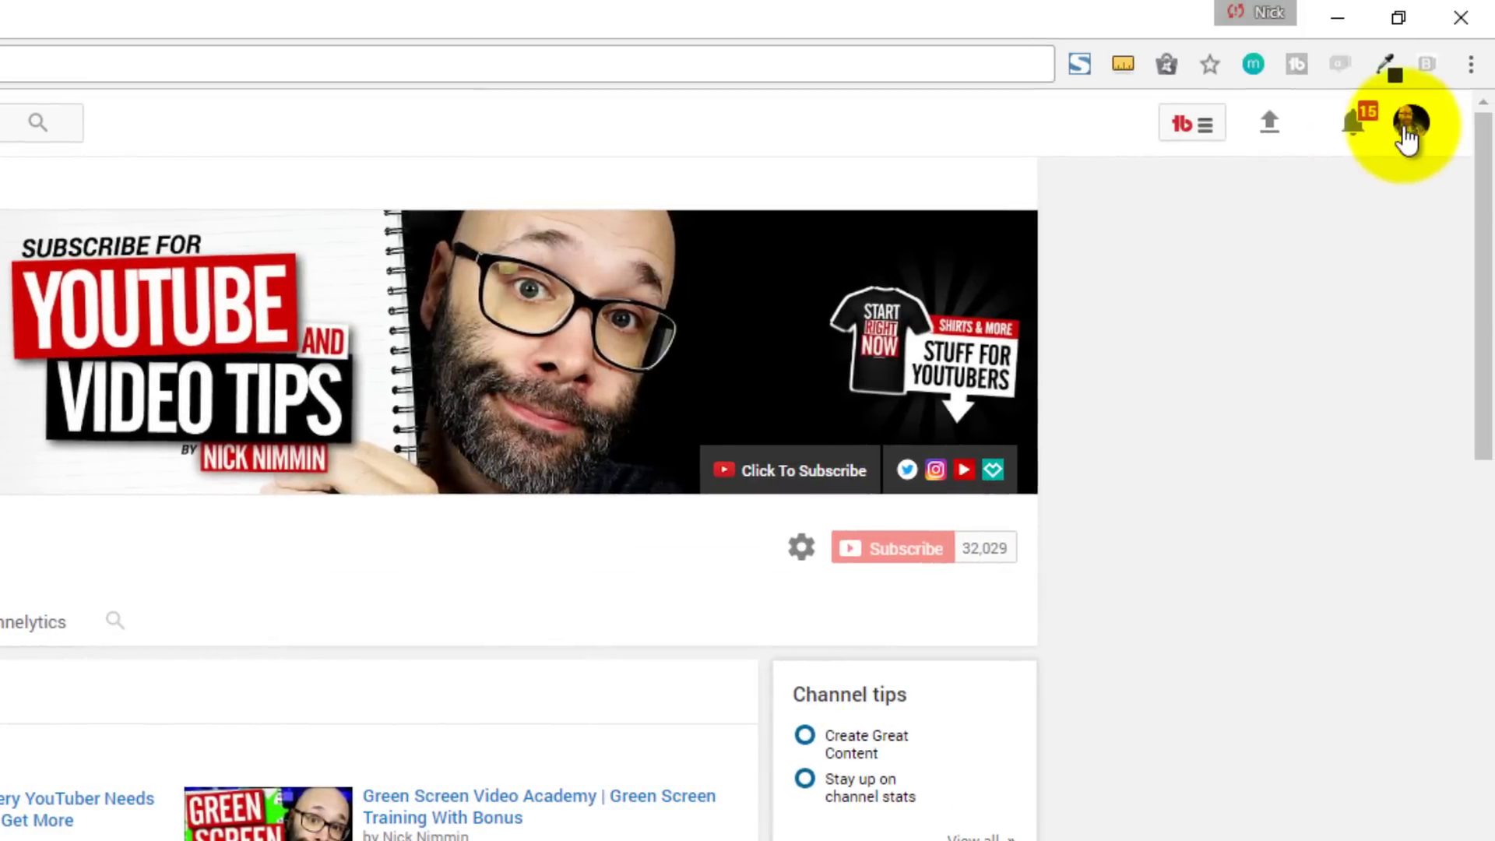
Open Creator Studio's Upload defaults page and drag the Description box taller
{"action": "left_click", "coordinate": [1412, 126]}
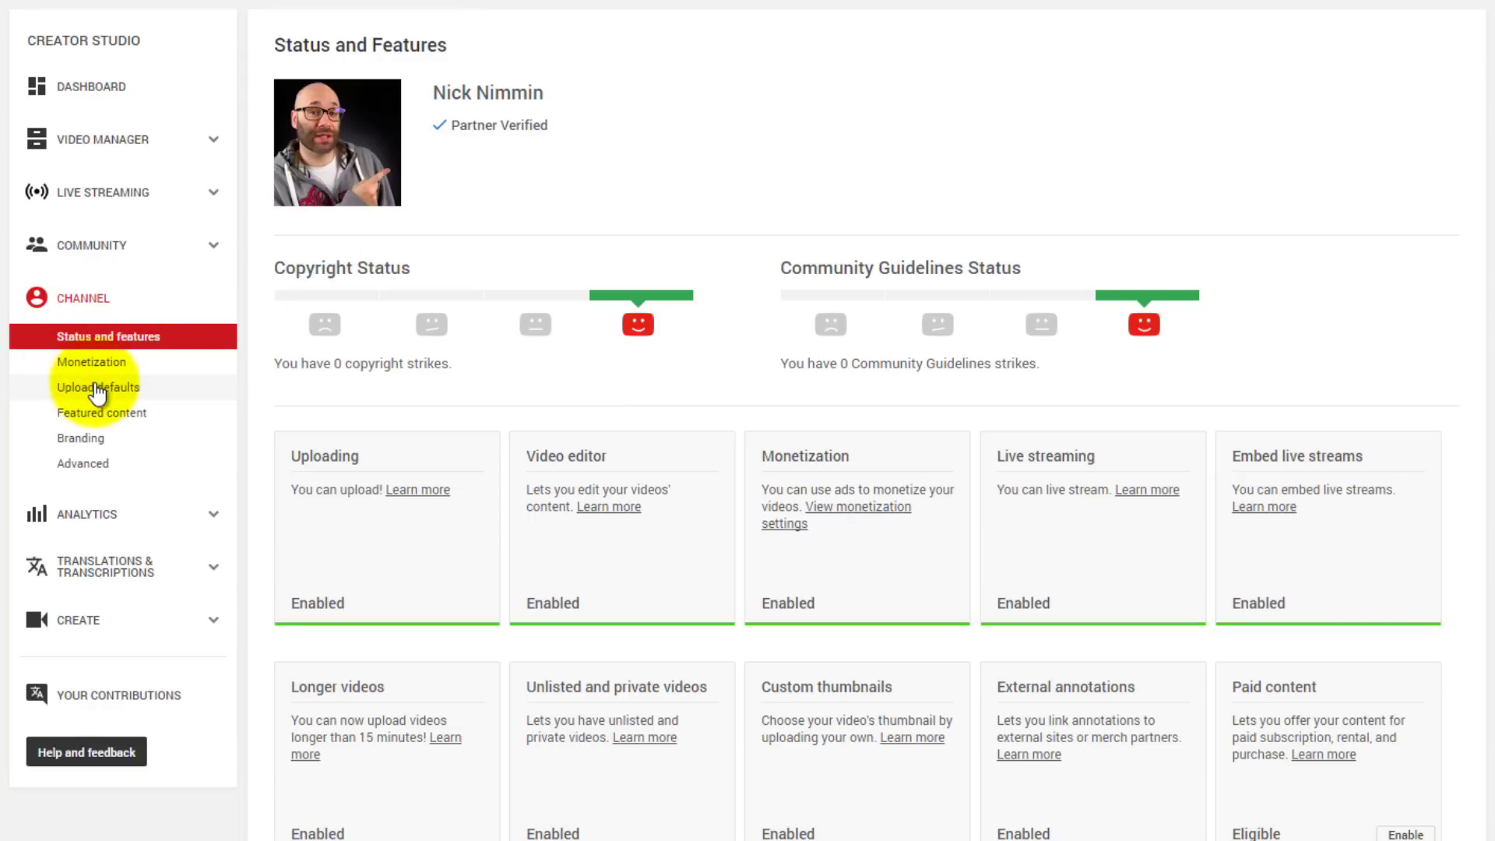
{"action": "left_click", "coordinate": [98, 388]}
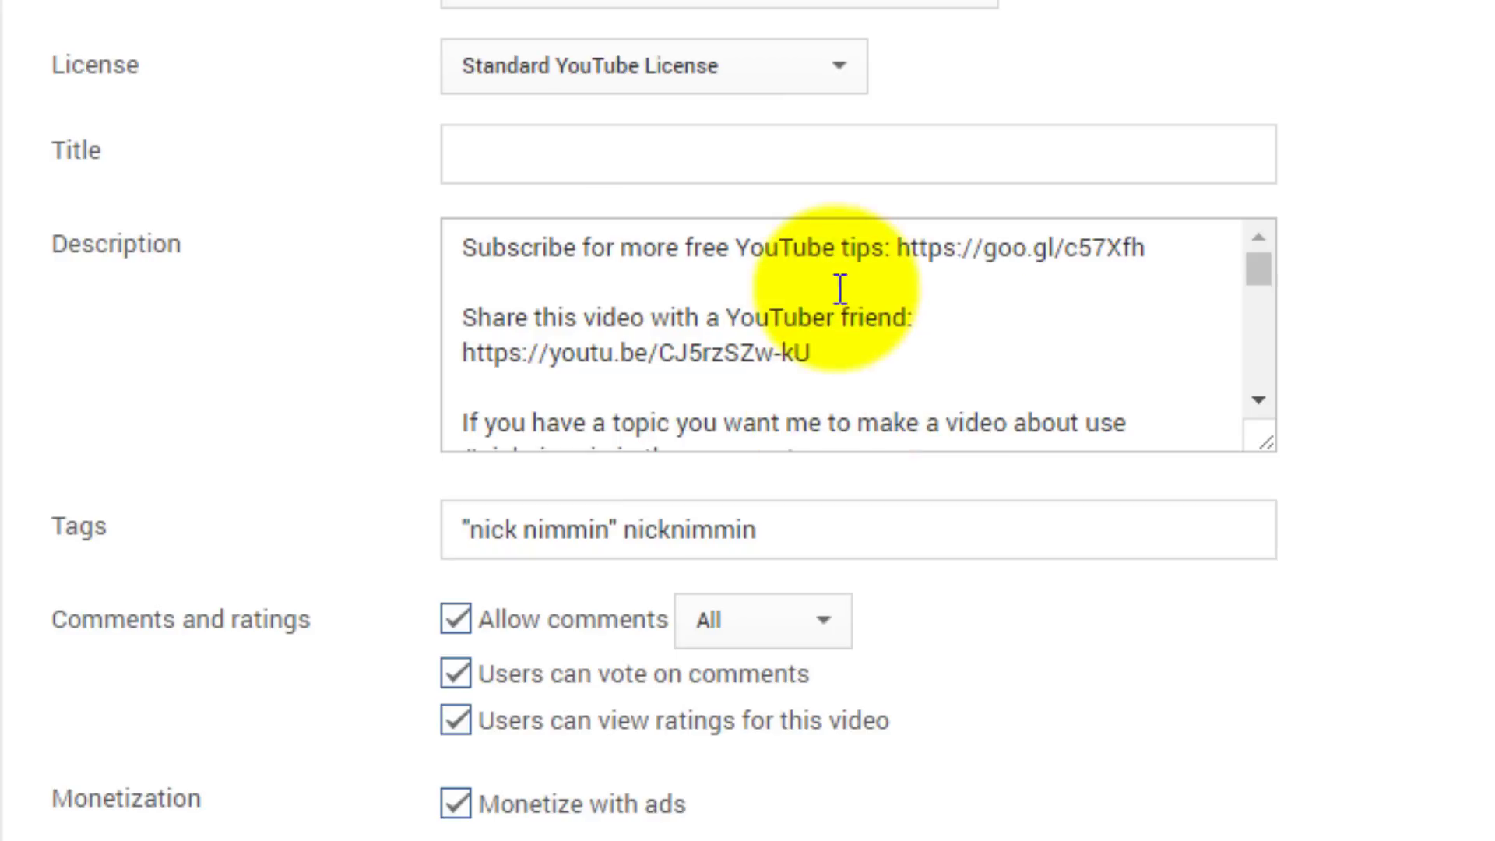
{"action": "left_click_drag", "start_coordinate": [1268, 455], "coordinate": [1494, 840]}
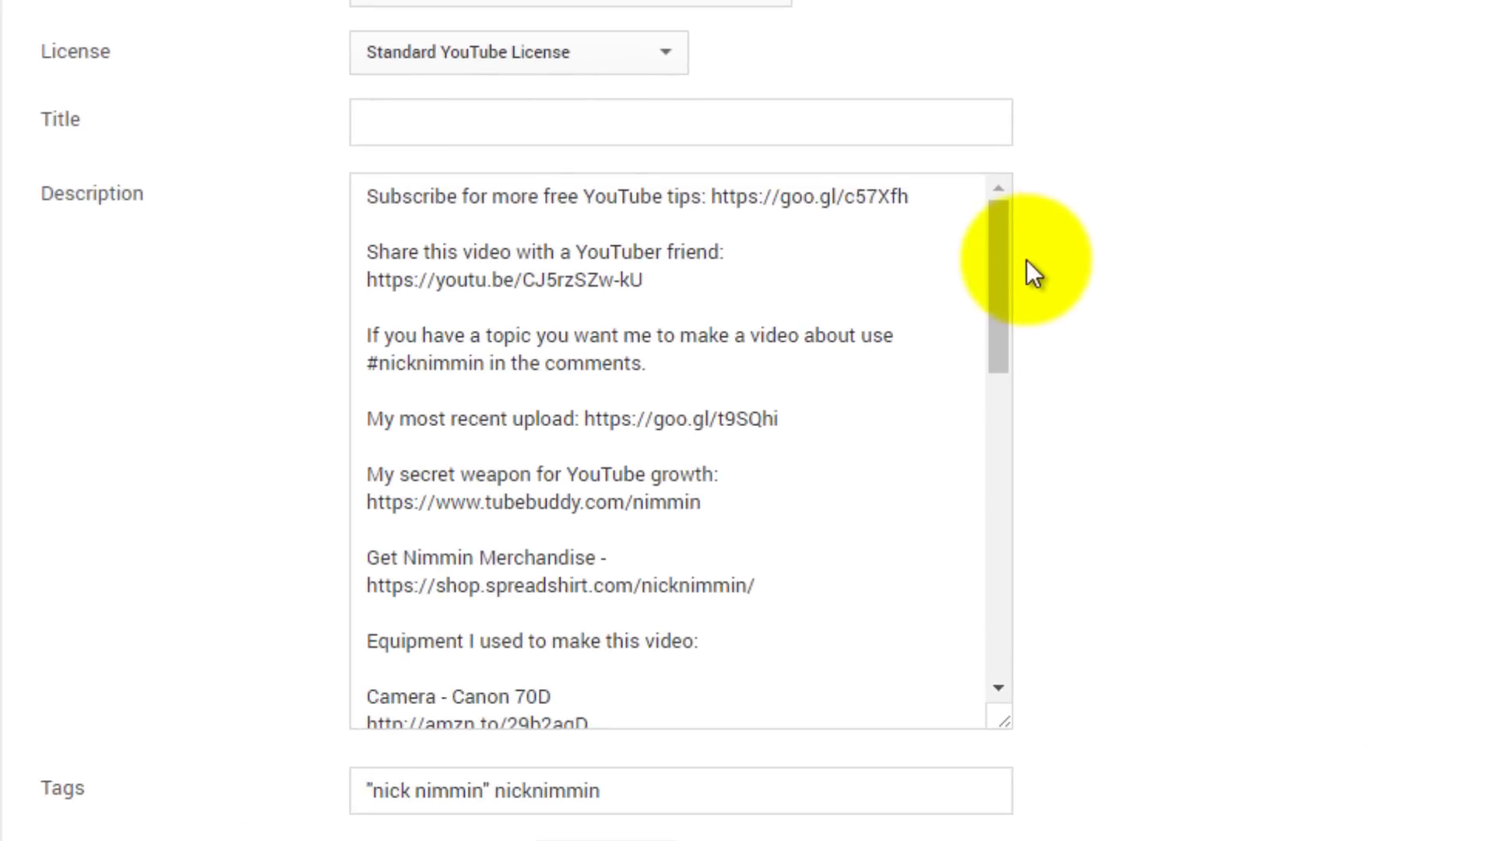
{"action": "left_click_drag", "start_coordinate": [997, 296], "coordinate": [1044, 204]}
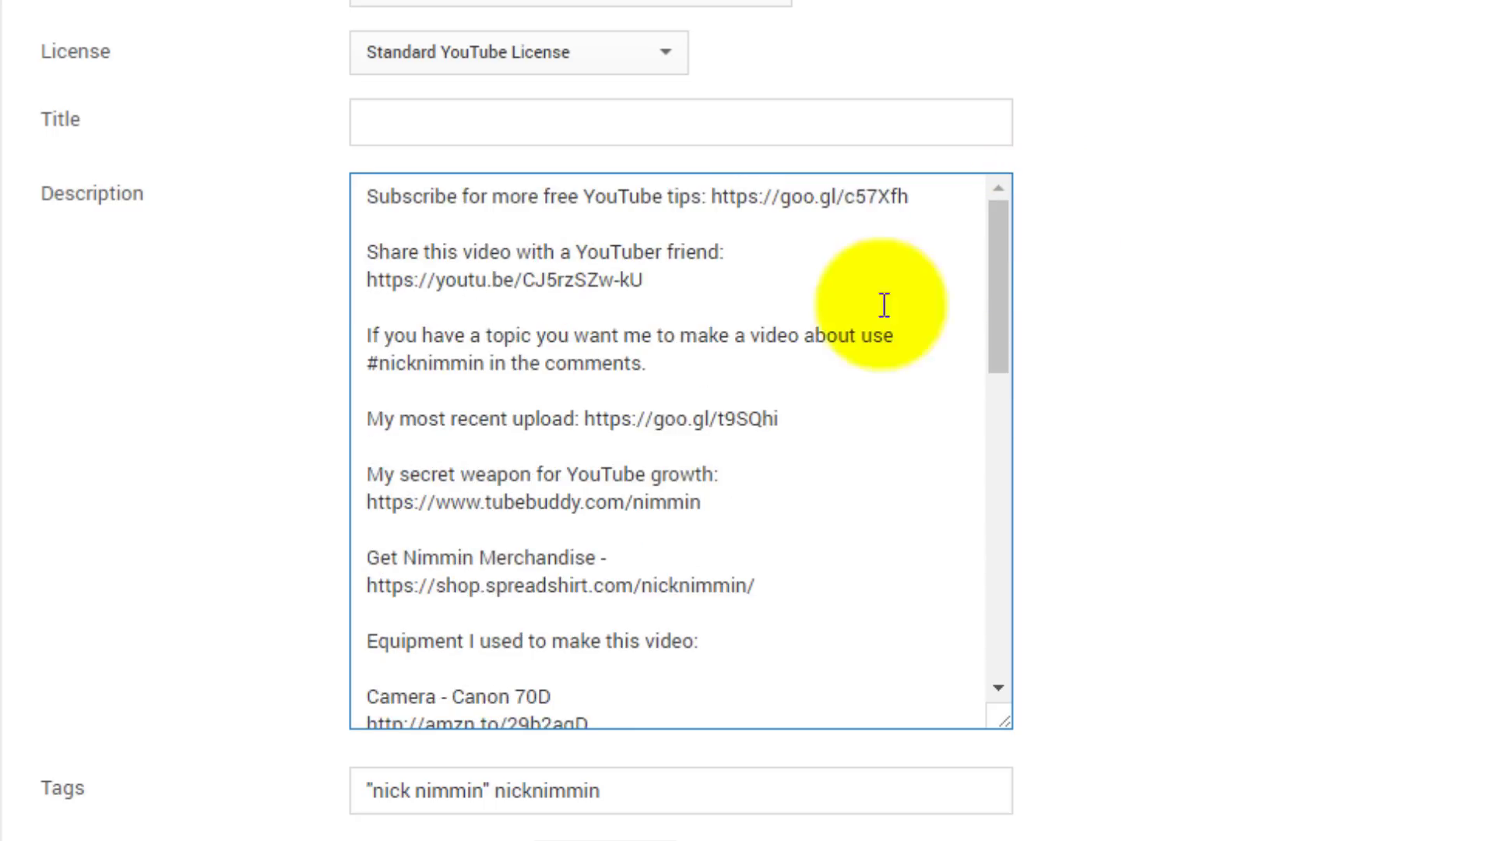
Highlight the subscribe link line and the share link line in the default description
{"action": "left_click", "coordinate": [817, 327]}
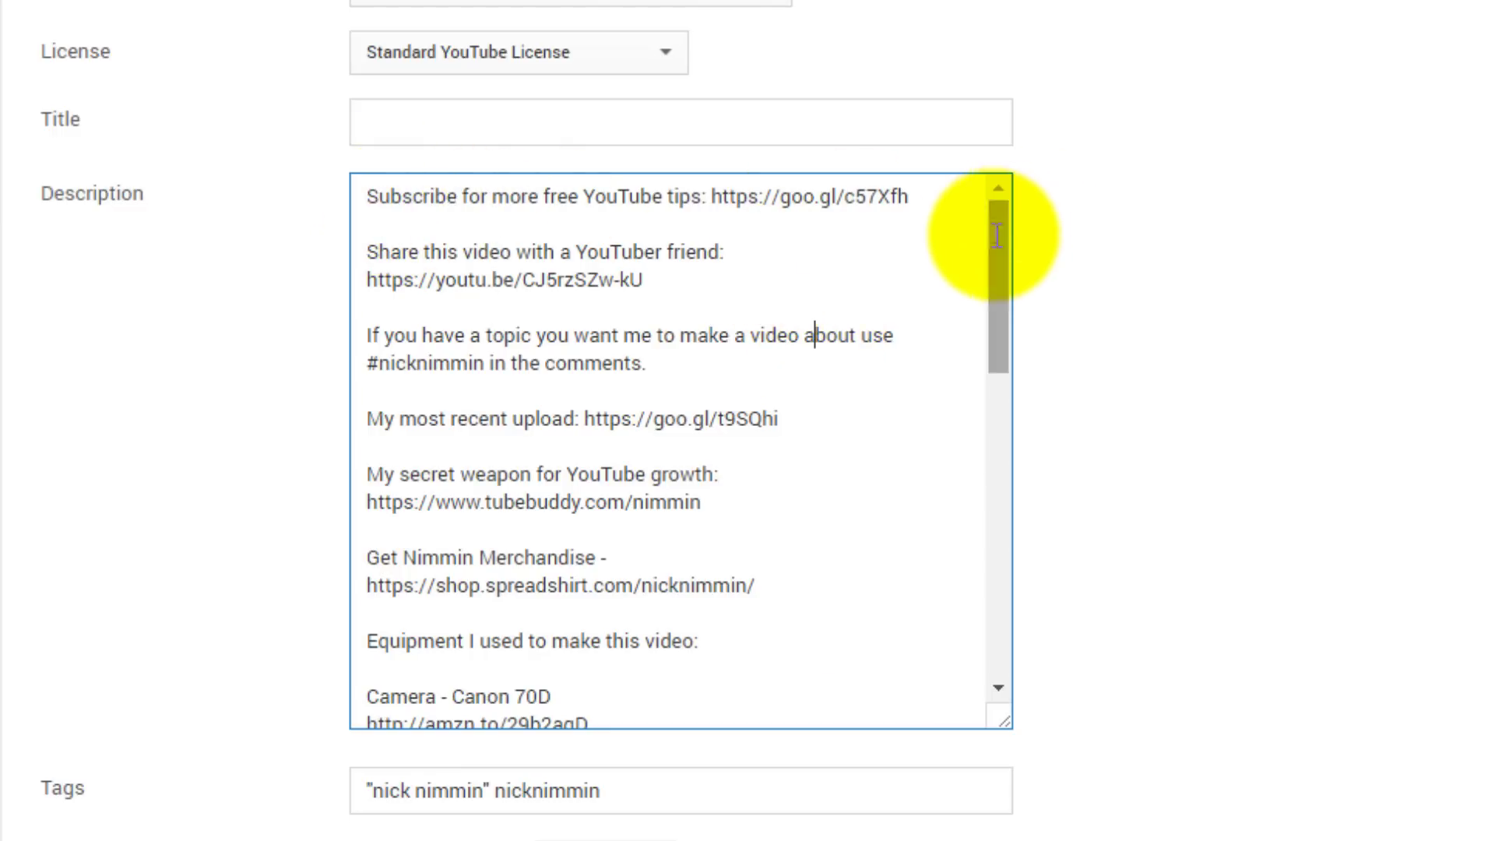
{"action": "left_click_drag", "start_coordinate": [367, 197], "coordinate": [755, 201]}
{"action": "left_click", "coordinate": [934, 200]}
{"action": "left_click_drag", "start_coordinate": [934, 195], "coordinate": [363, 147]}
{"action": "left_click", "coordinate": [721, 276]}
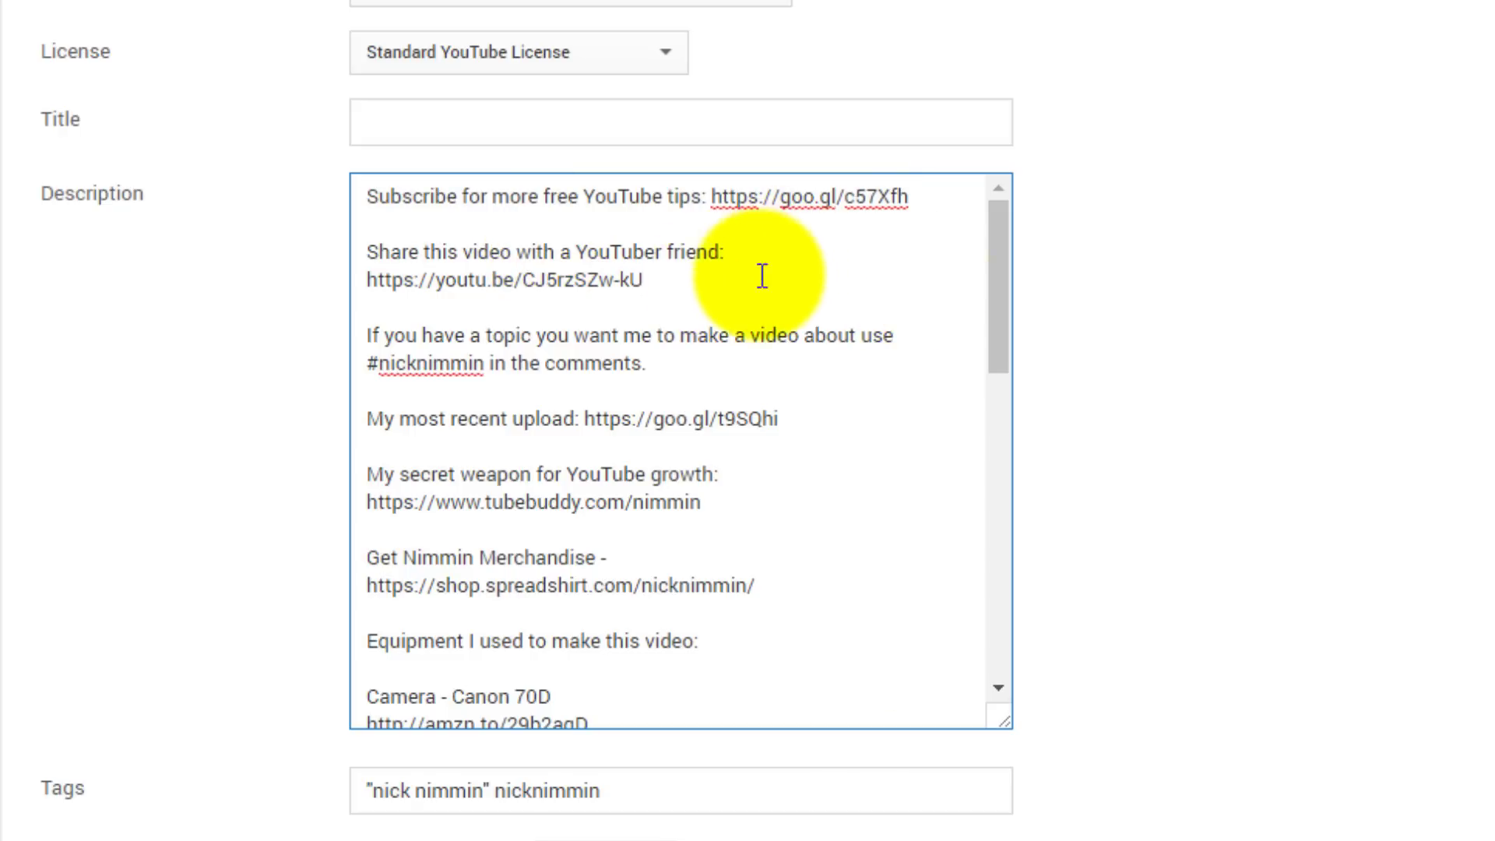
{"action": "left_click_drag", "start_coordinate": [670, 282], "coordinate": [367, 280]}
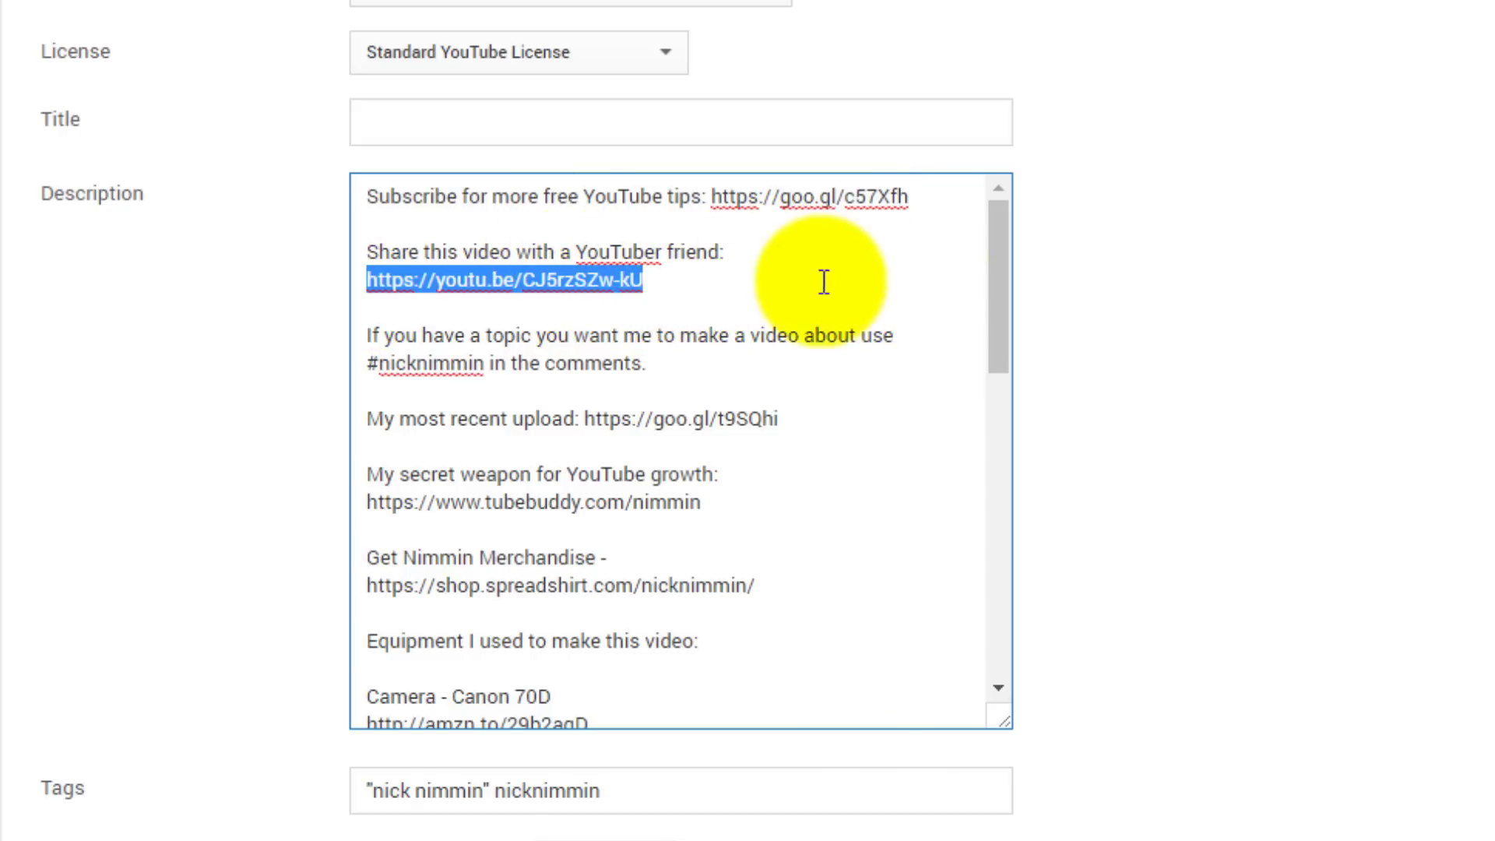
Delete the 'Equipment I used' block through the Zoom H4n link from the description
{"action": "left_click_drag", "start_coordinate": [997, 290], "coordinate": [968, 544]}
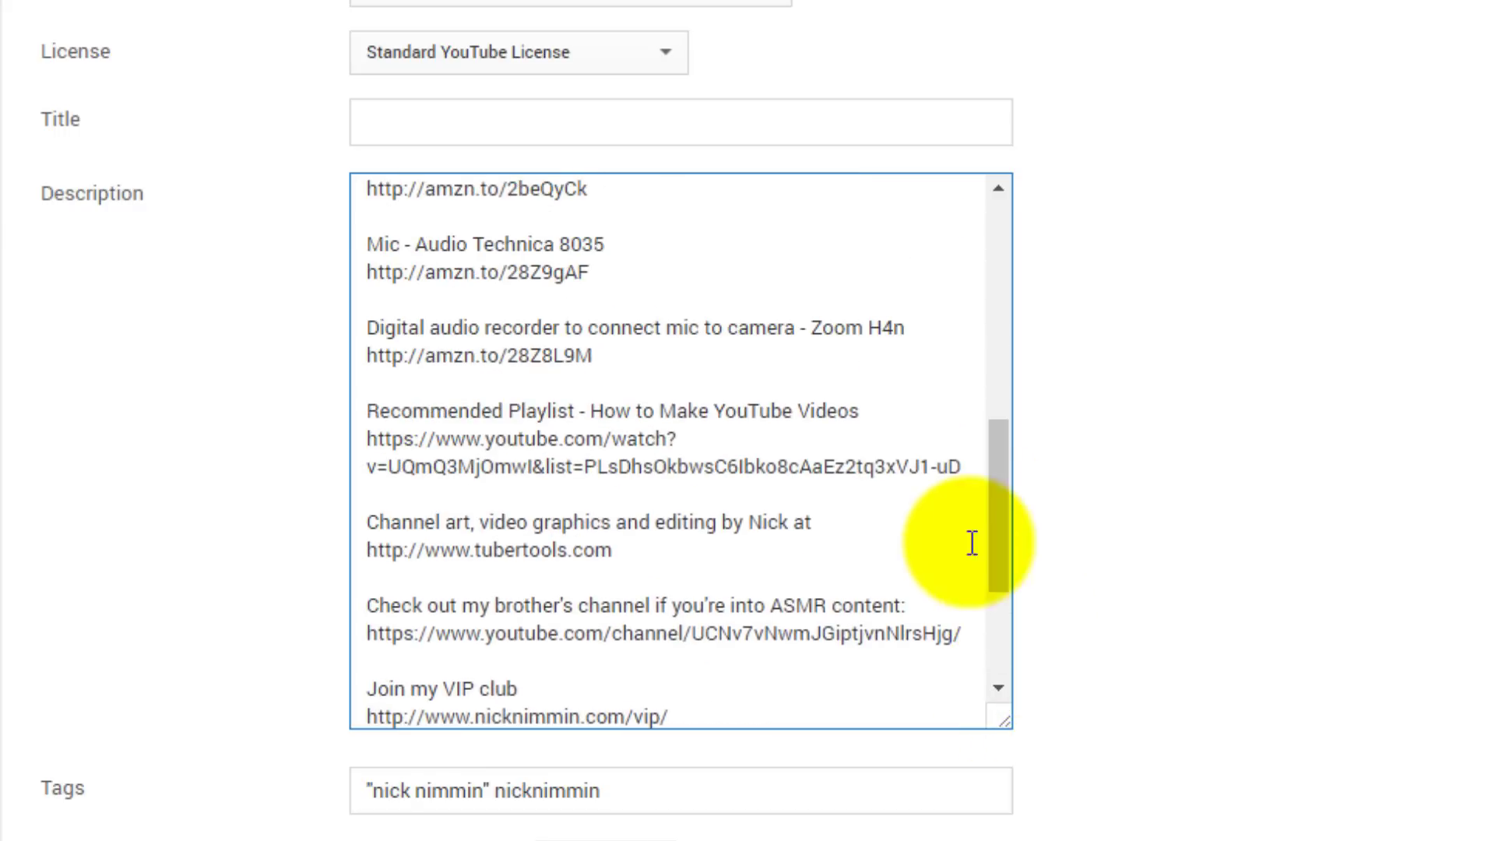
{"action": "scroll", "coordinate": [643, 536], "scroll_direction": "up", "scroll_amount": 4}
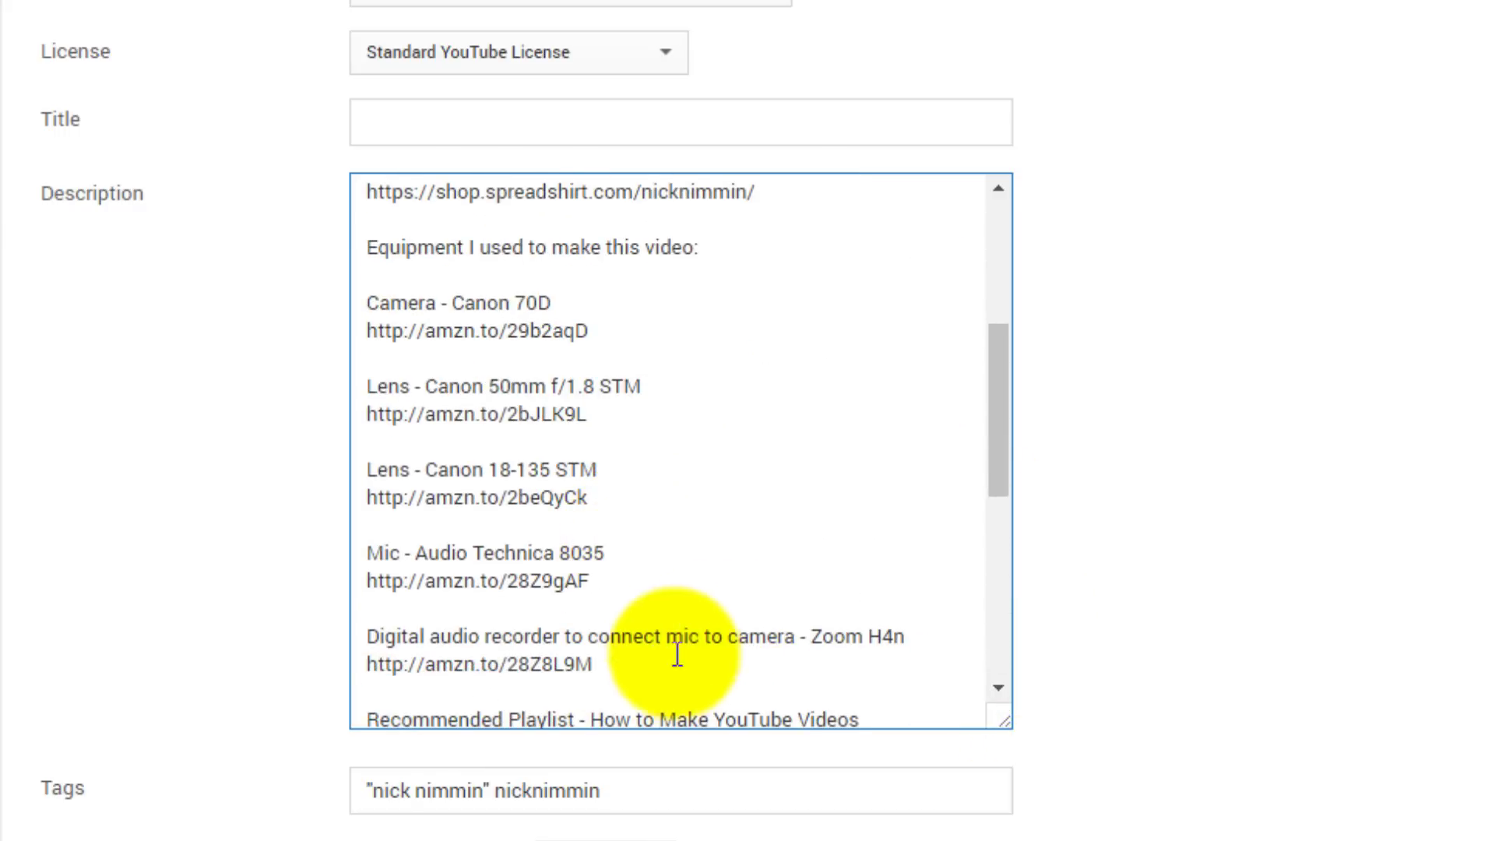
{"action": "left_click_drag", "start_coordinate": [618, 665], "coordinate": [357, 253]}
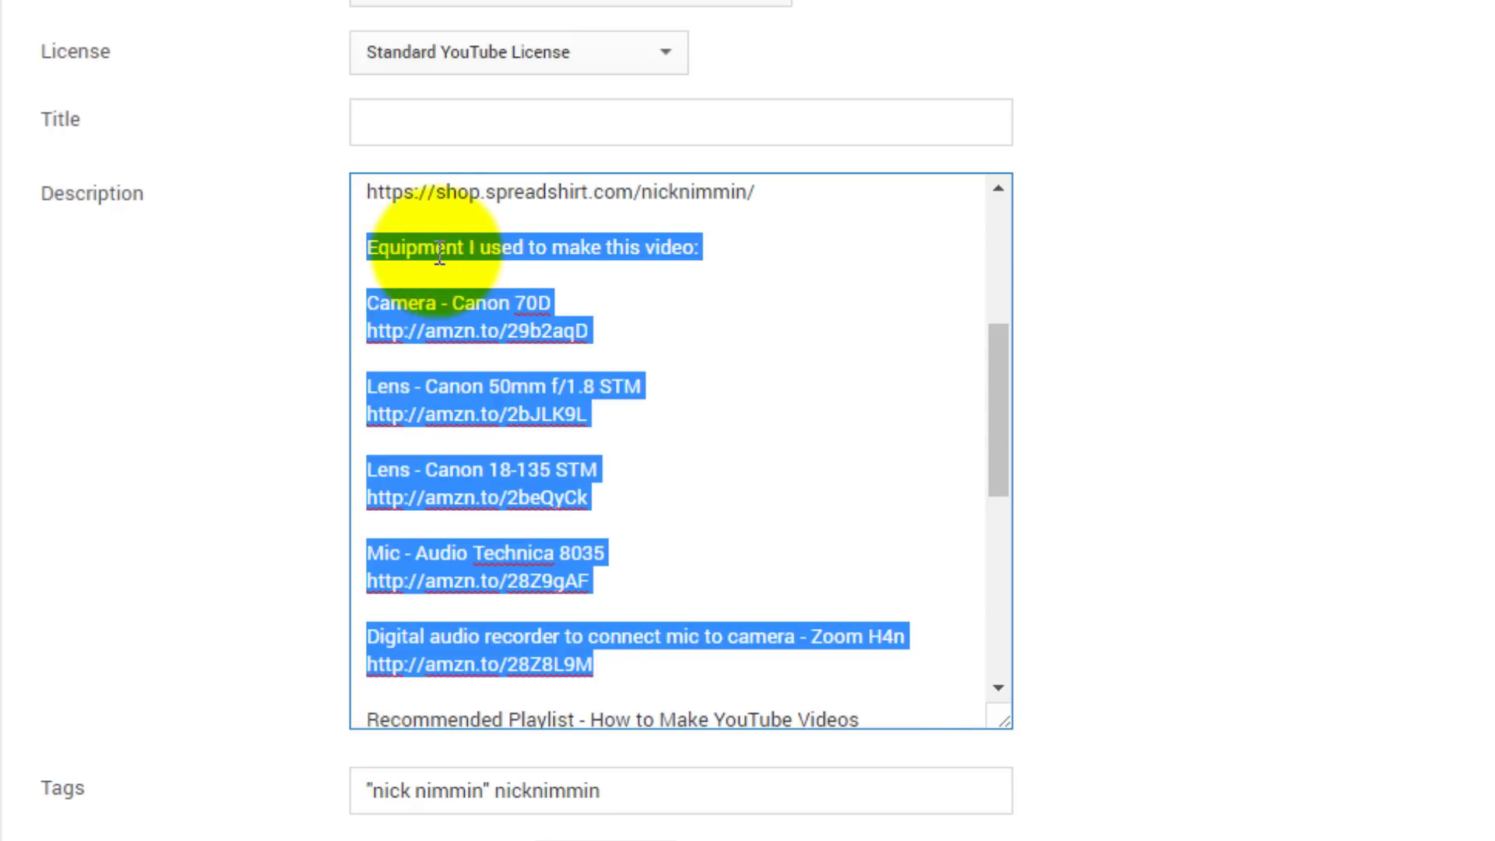
{"action": "key", "text": "BackSpace"}
{"action": "key", "text": "BackSpace"}
{"action": "key", "text": "BackSpace"}
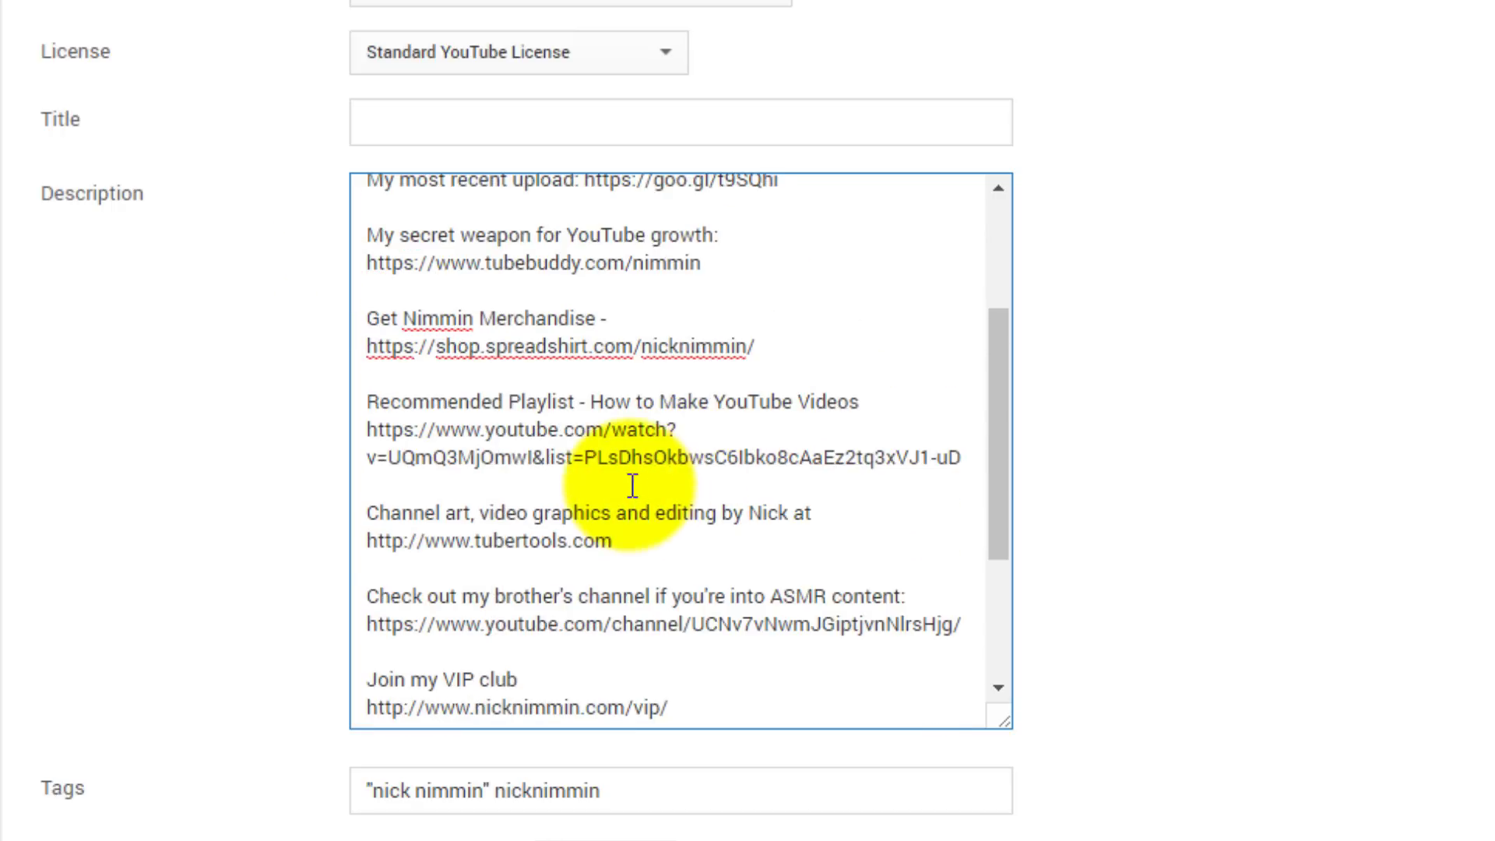
Point out the Recommended Playlist, channel art credit and VIP club paragraphs, then return to the subscribe link
{"action": "scroll", "coordinate": [615, 373], "scroll_direction": "up", "scroll_amount": 2}
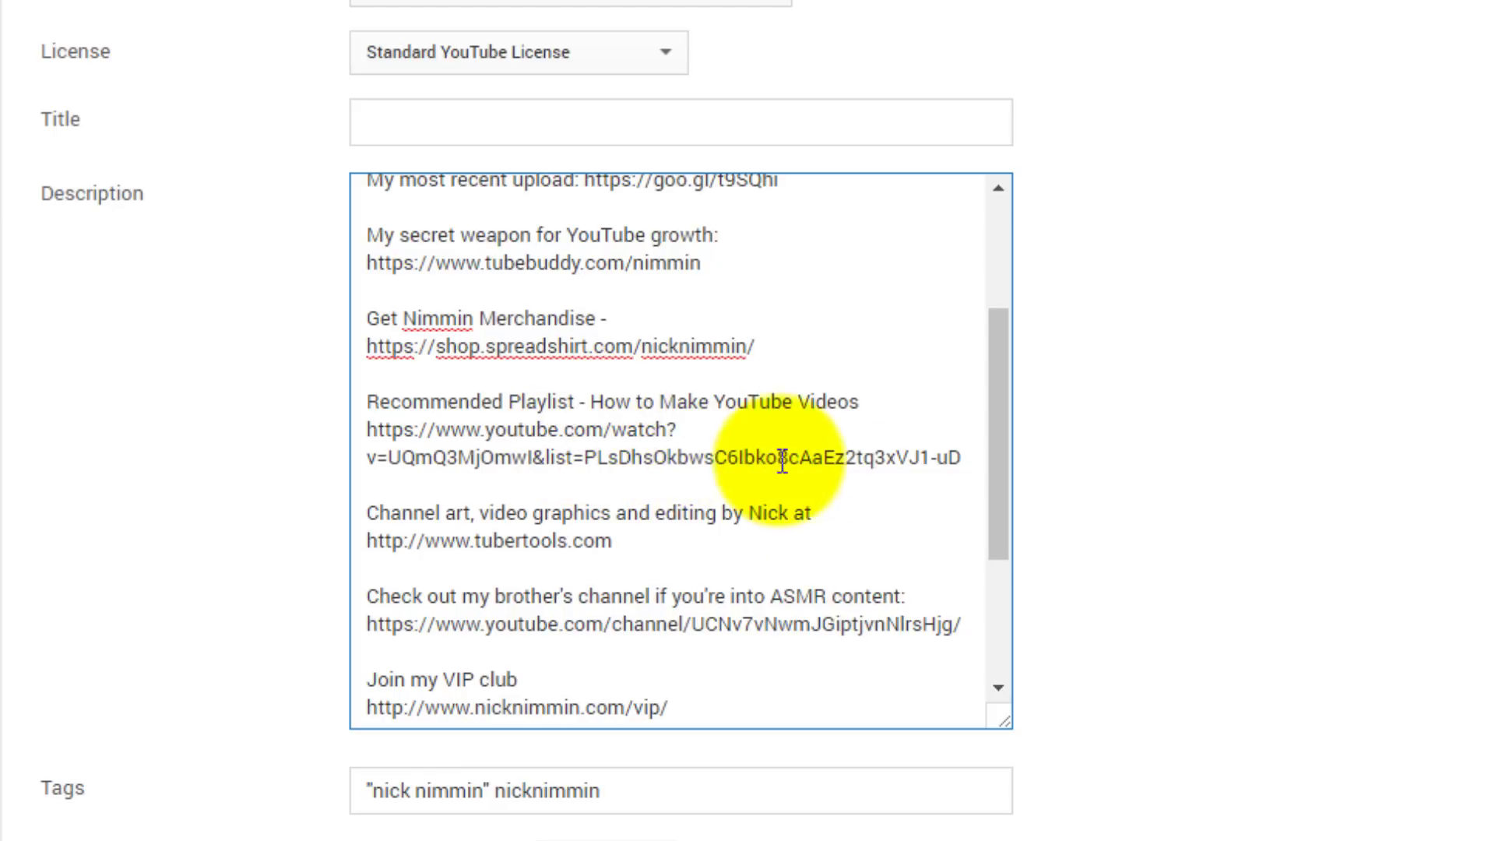
{"action": "left_click", "coordinate": [707, 433]}
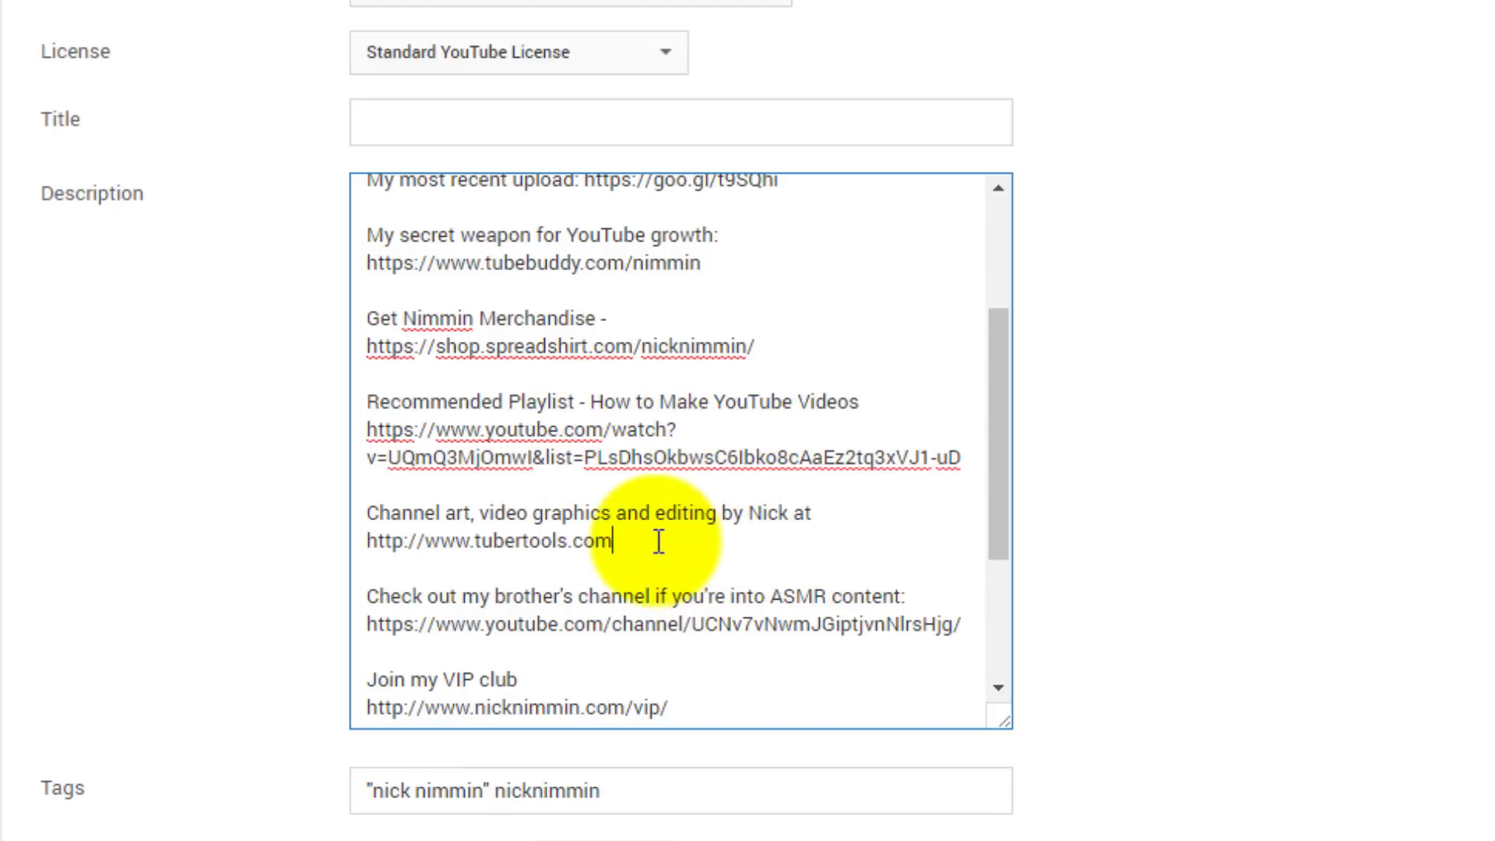
{"action": "left_click_drag", "start_coordinate": [657, 540], "coordinate": [371, 515]}
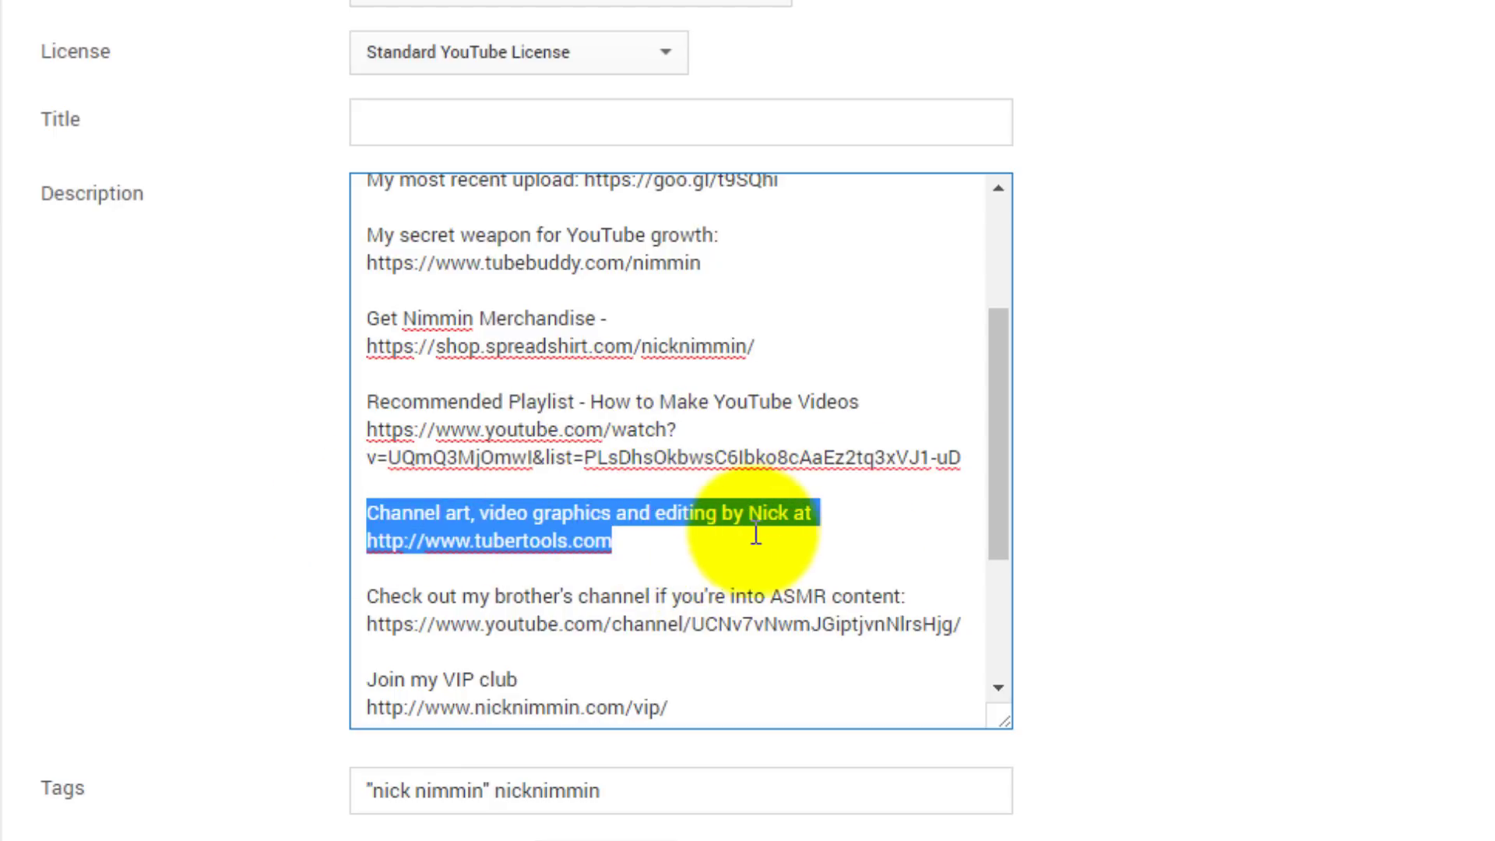
{"action": "scroll", "coordinate": [761, 528], "scroll_direction": "down", "scroll_amount": 3}
{"action": "left_click", "coordinate": [627, 336]}
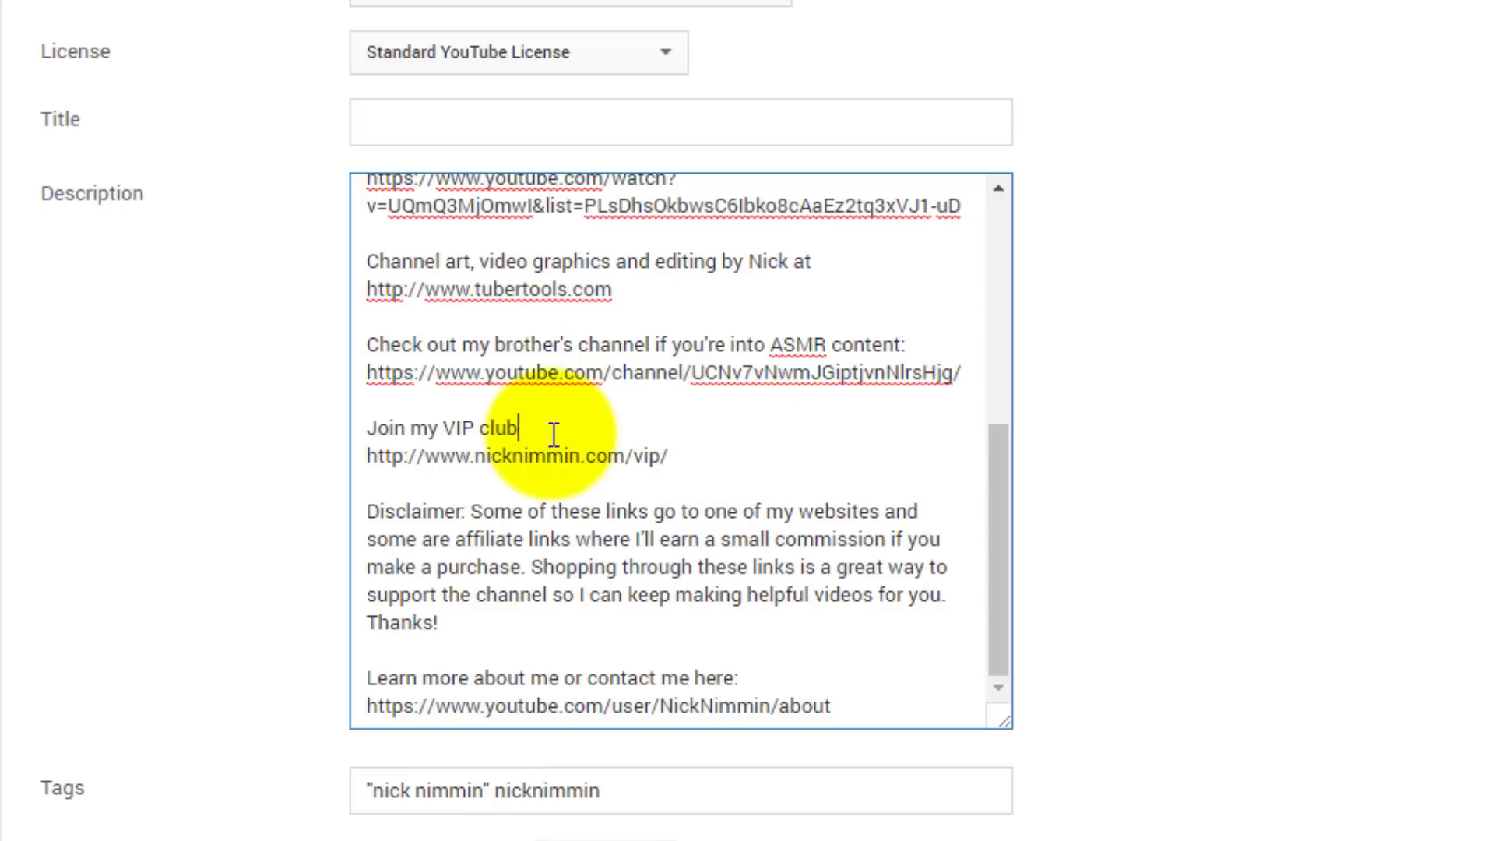
{"action": "left_click_drag", "start_coordinate": [668, 458], "coordinate": [362, 433]}
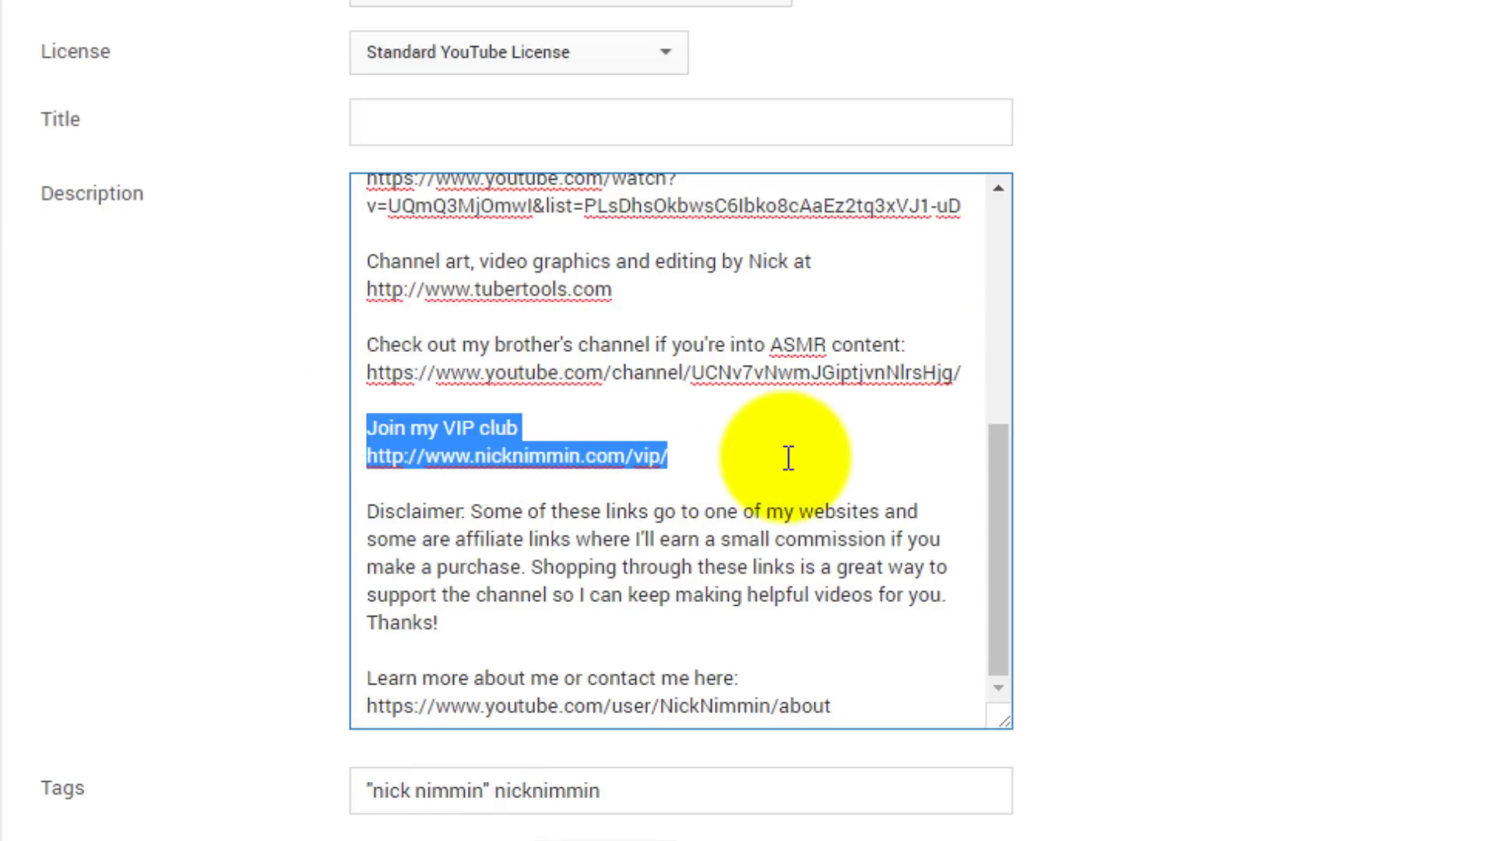
{"action": "scroll", "coordinate": [788, 458], "scroll_direction": "up", "scroll_amount": 6}
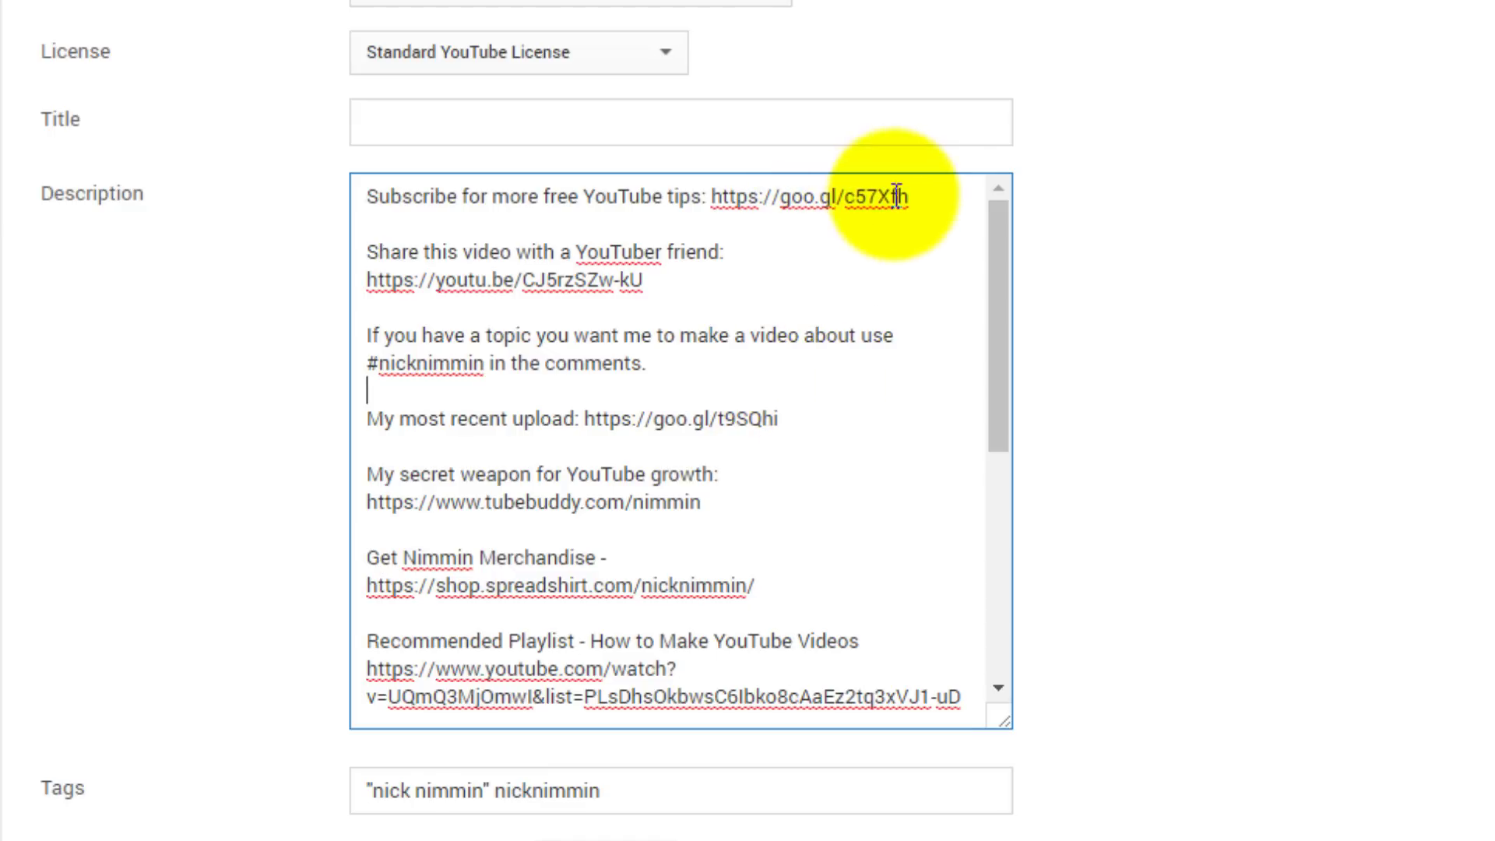
{"action": "left_click", "coordinate": [942, 194]}
Add the placeholder line 'Putting my description....' above the subscribe link
{"action": "left_click_drag", "start_coordinate": [910, 194], "coordinate": [343, 136]}
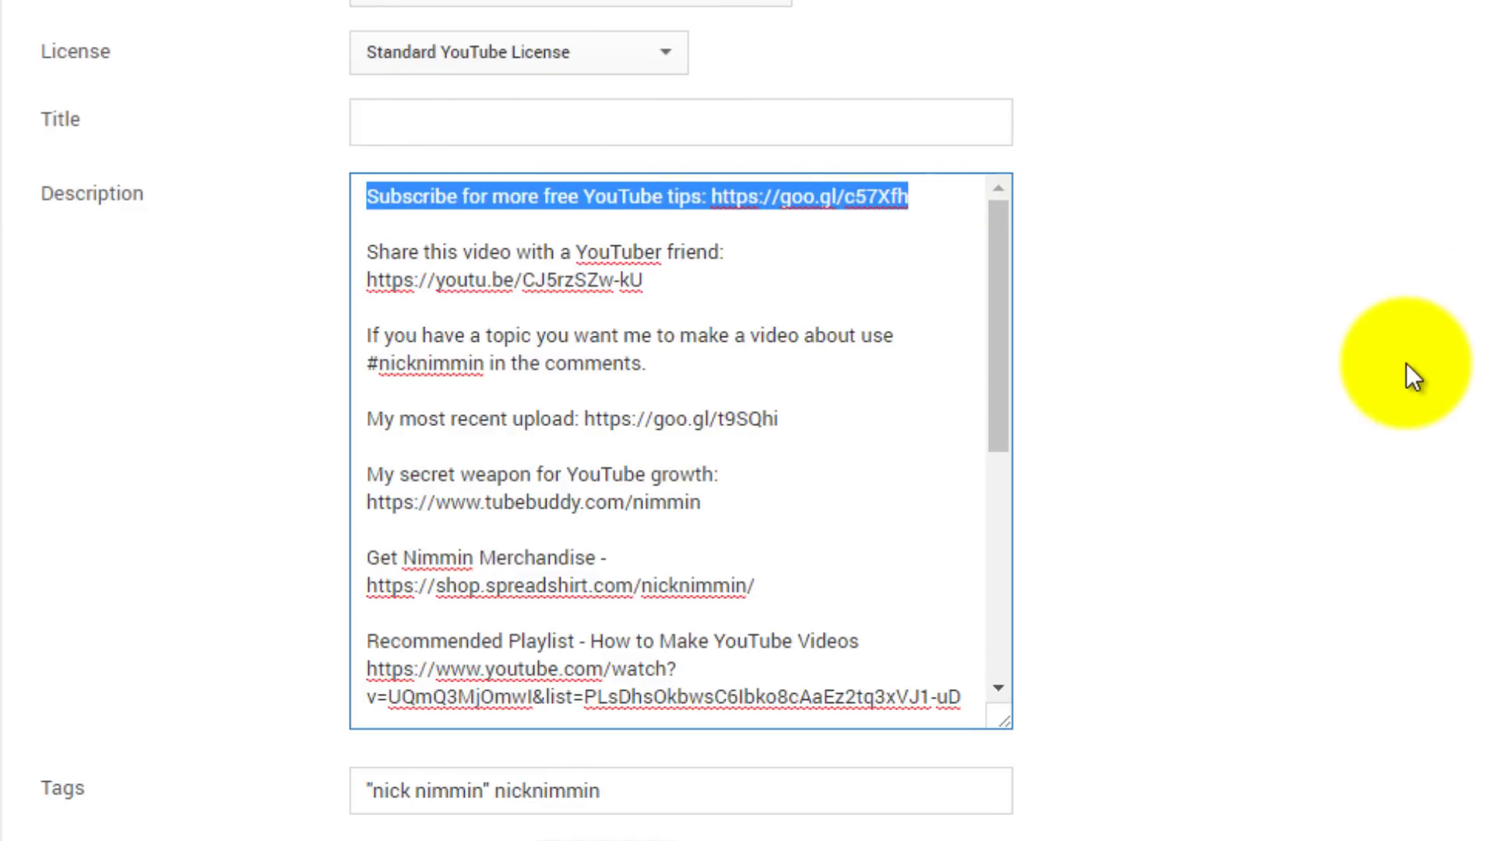
{"action": "left_click", "coordinate": [362, 196]}
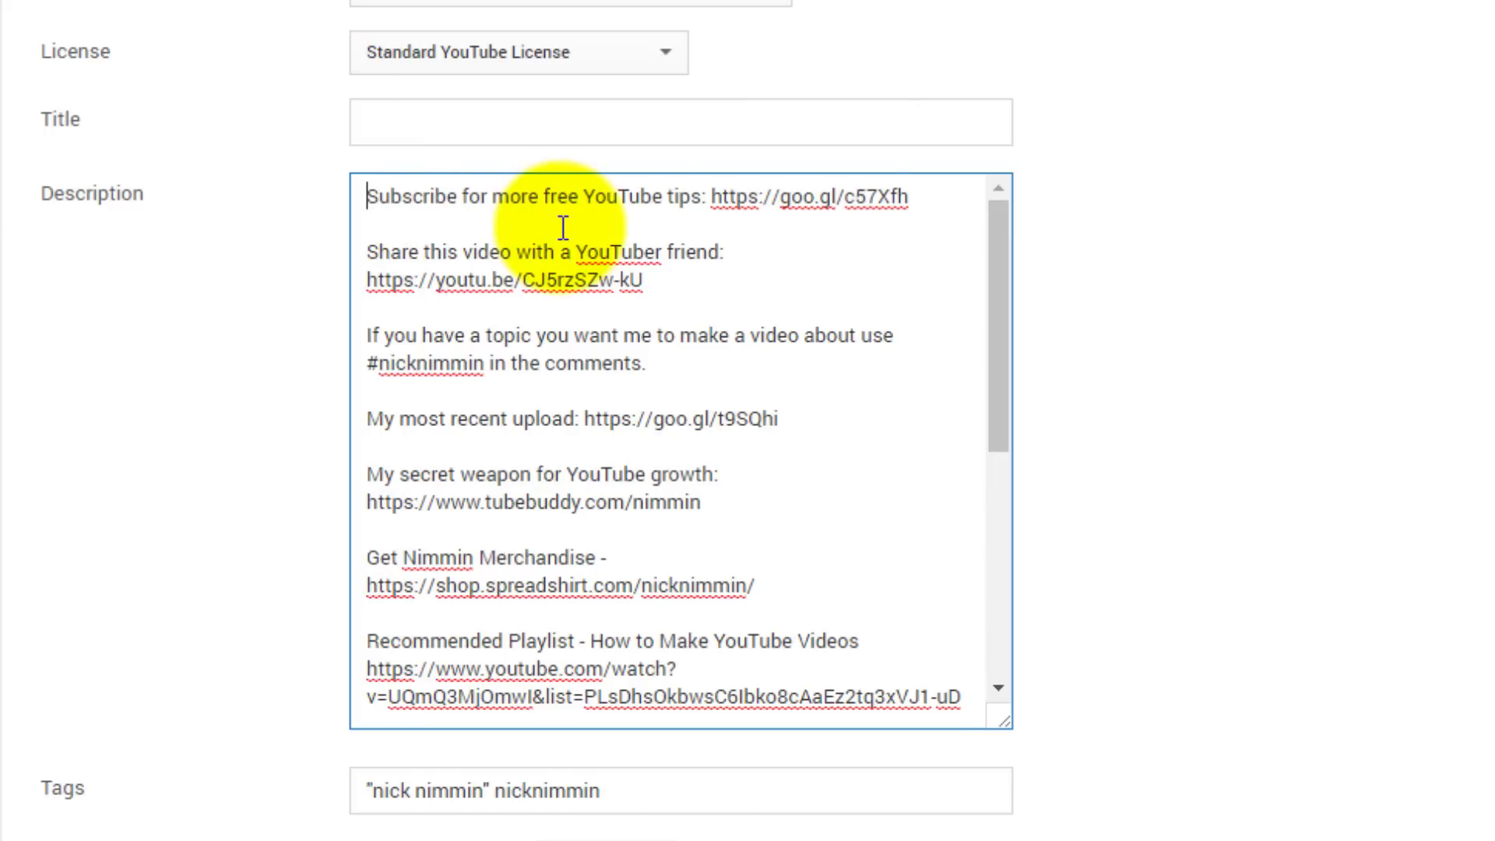
{"action": "key", "text": "Return"}
{"action": "key", "text": "Return"}
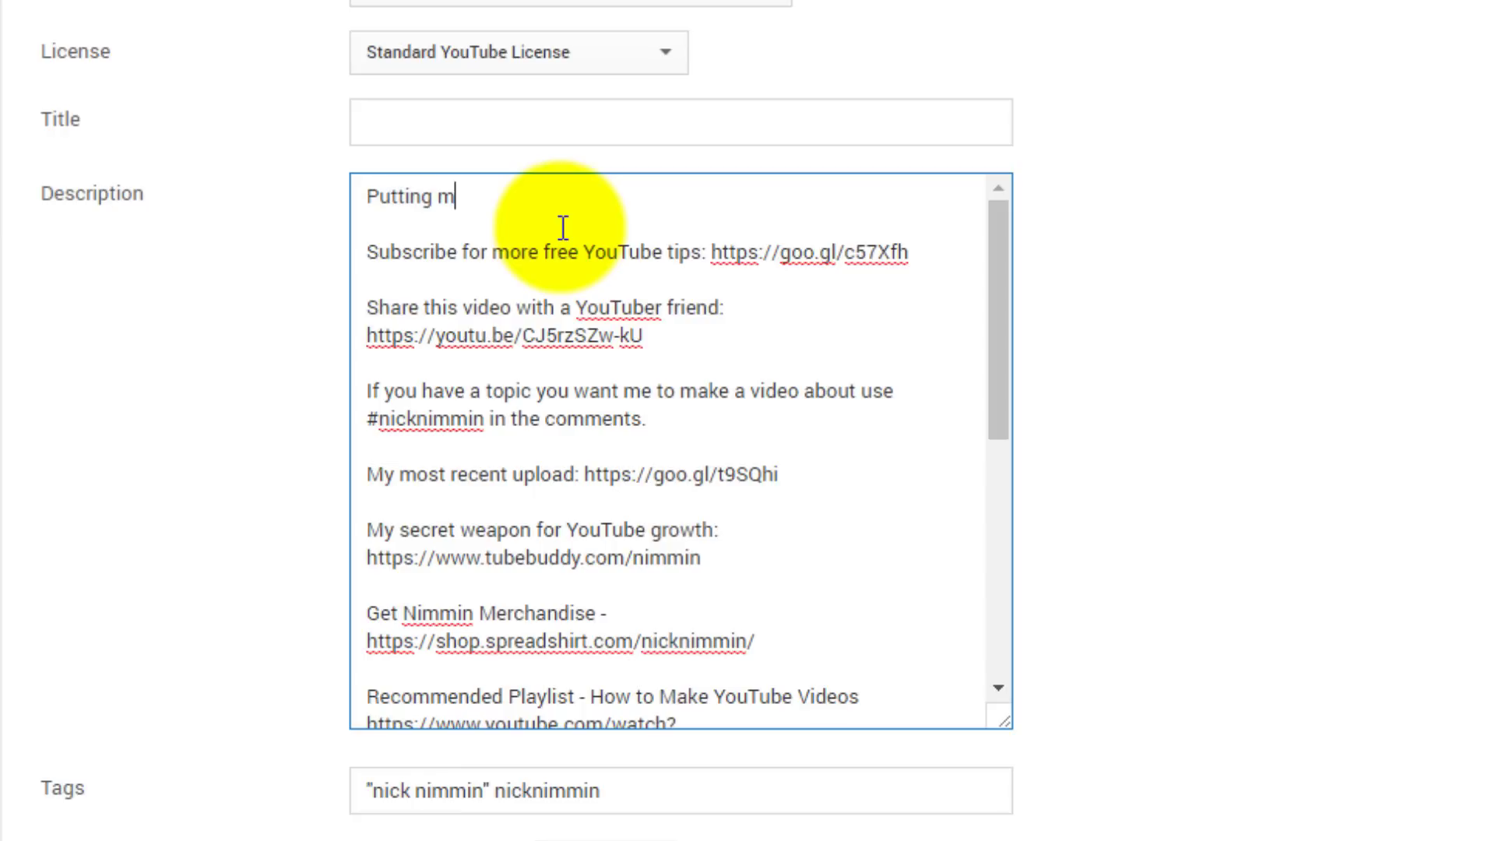
{"action": "type", "text": "description...."}
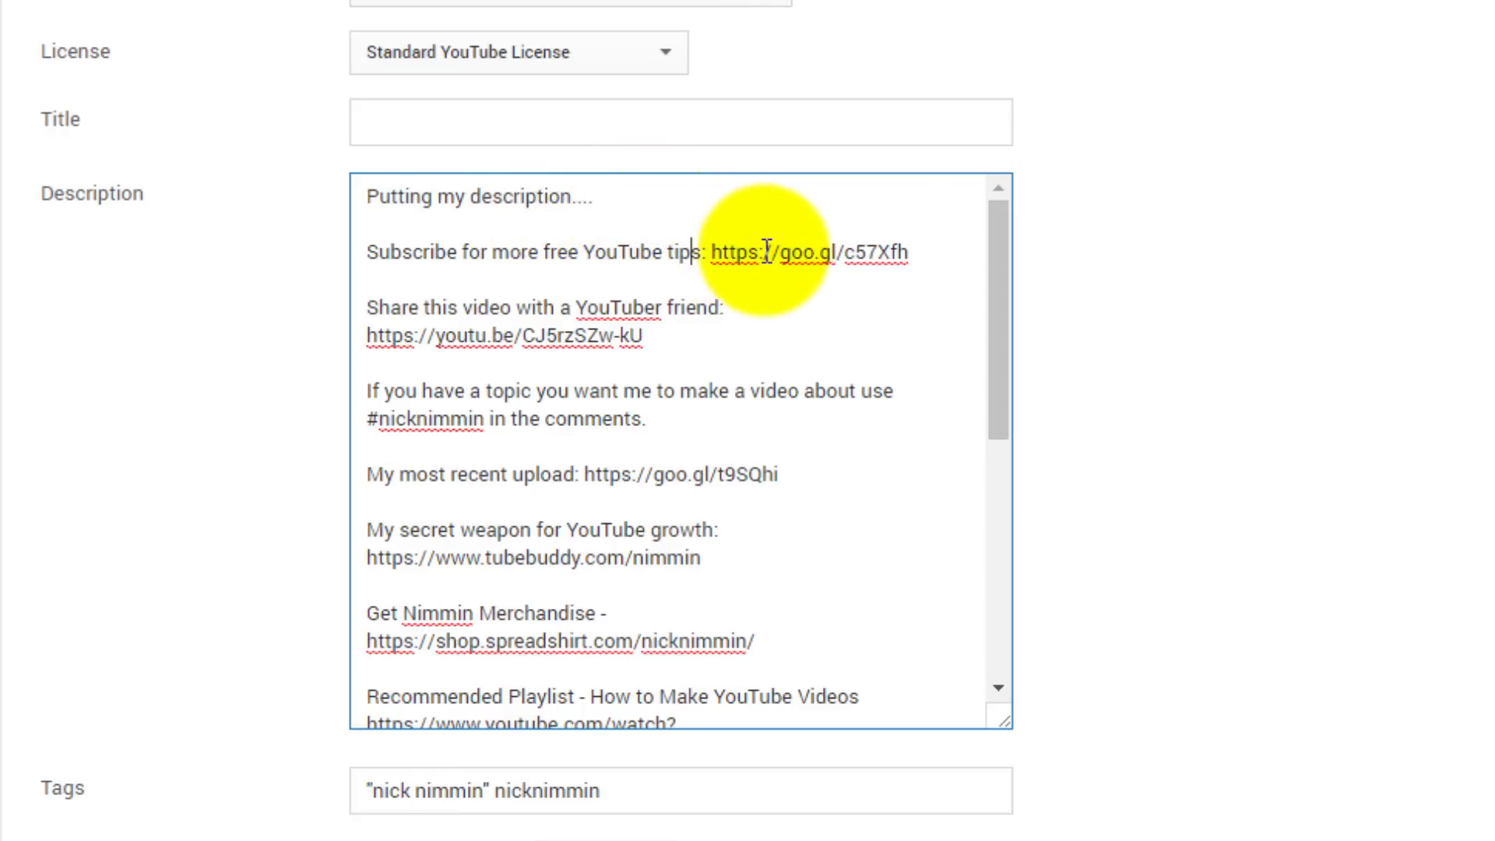
{"action": "left_click_drag", "start_coordinate": [951, 251], "coordinate": [410, 218]}
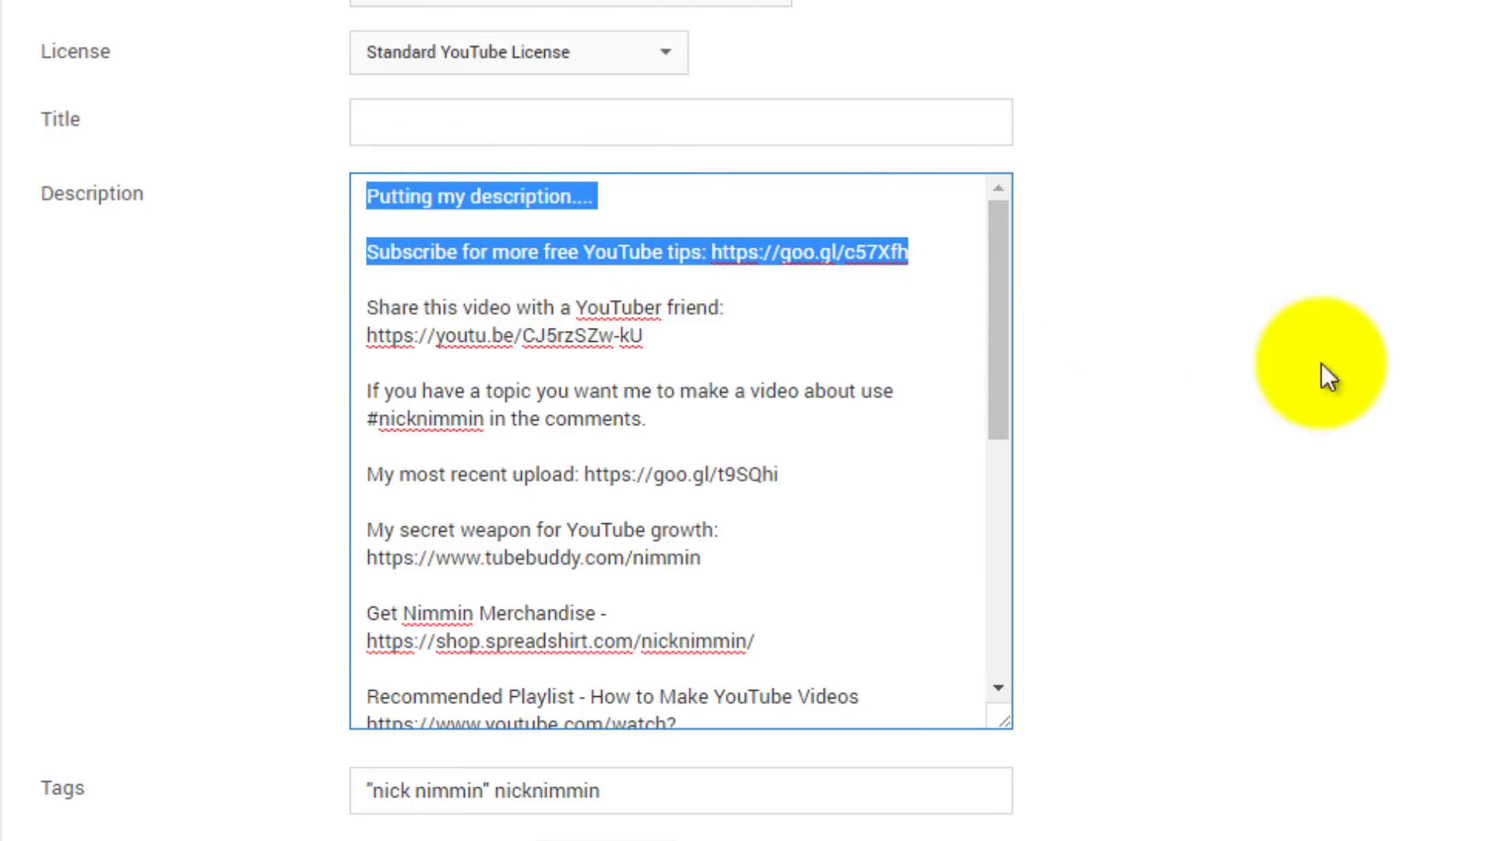
Scroll the description and highlight the Recommended Playlist paragraph
{"action": "left_click", "coordinate": [713, 306]}
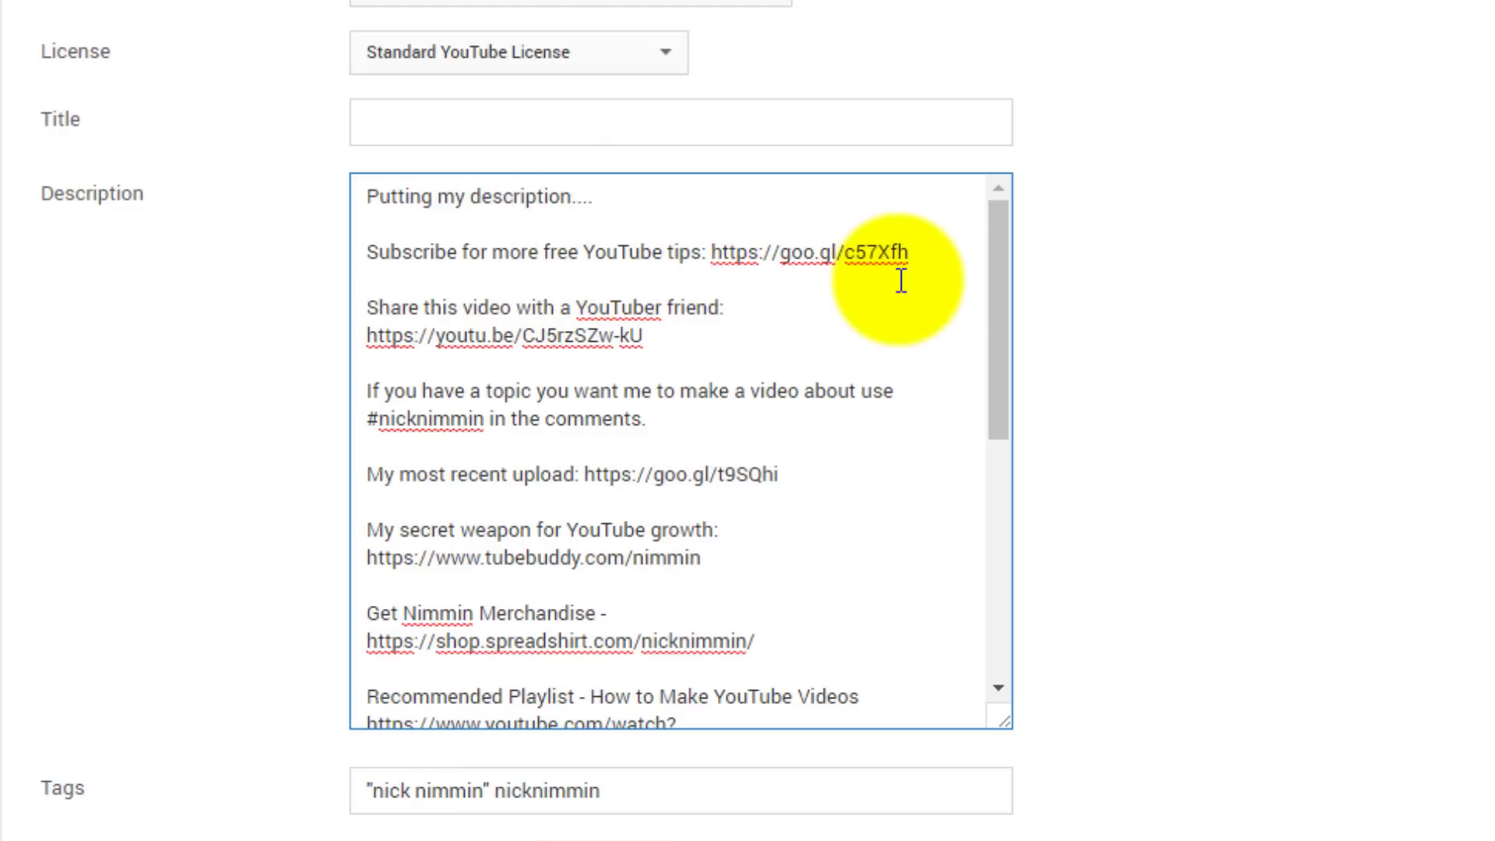
{"action": "left_click_drag", "start_coordinate": [998, 413], "coordinate": [1026, 585]}
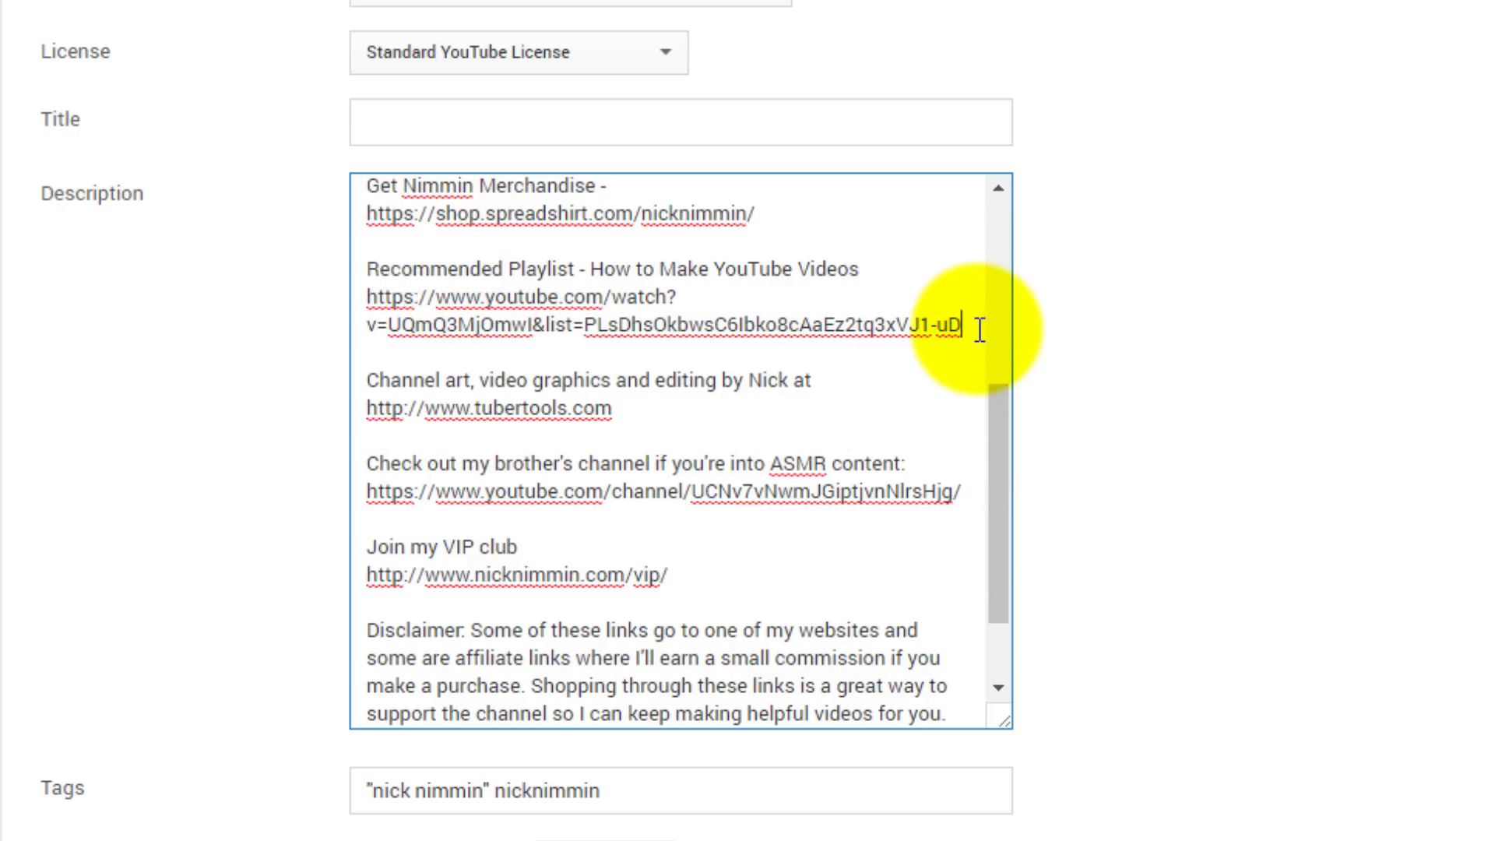
{"action": "left_click_drag", "start_coordinate": [980, 328], "coordinate": [307, 267]}
{"action": "left_click", "coordinate": [529, 325]}
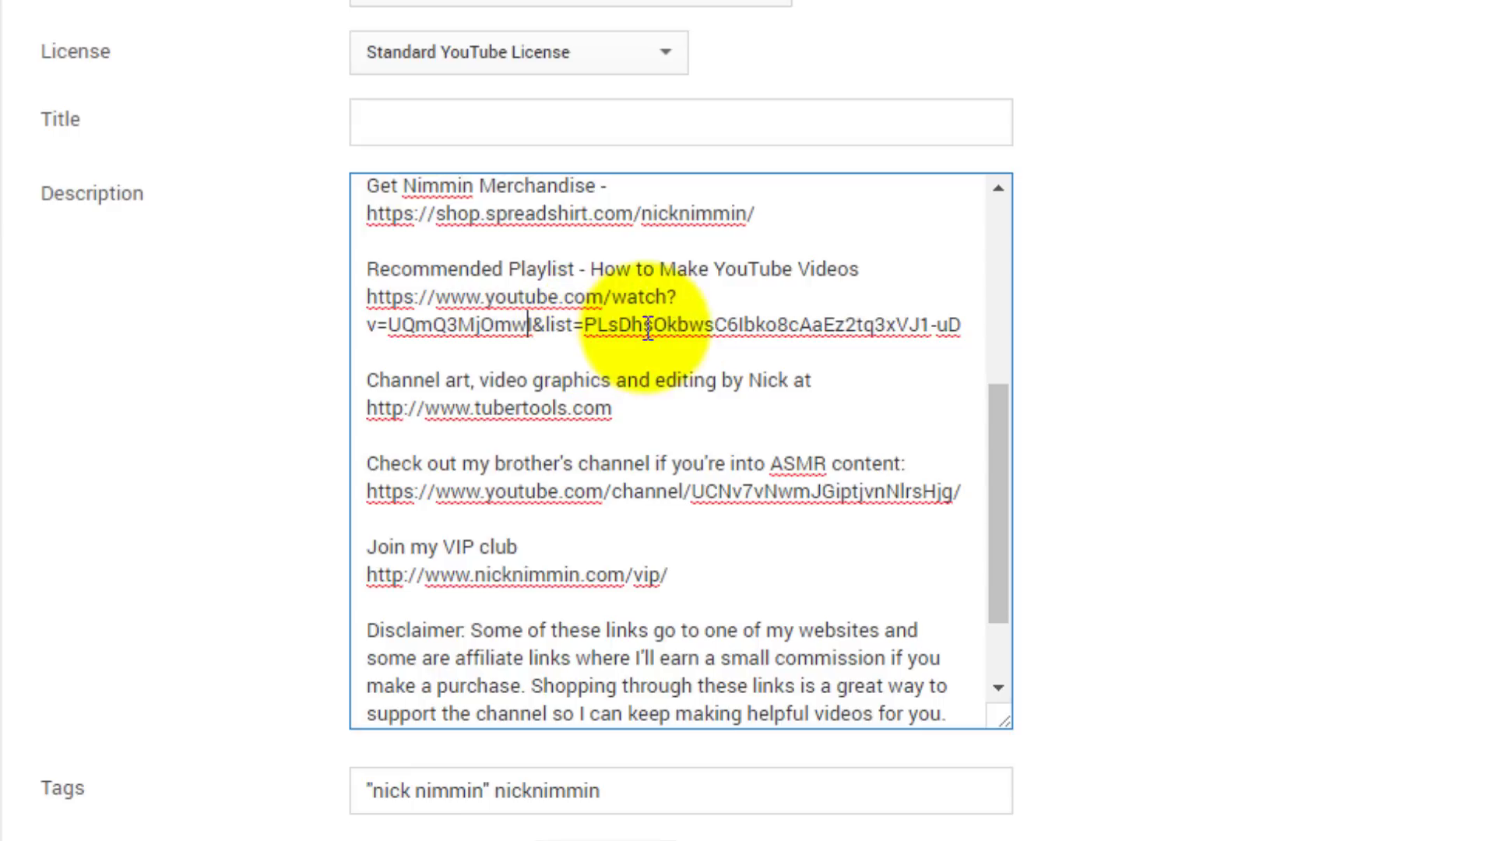
{"action": "left_click_drag", "start_coordinate": [977, 325], "coordinate": [257, 269]}
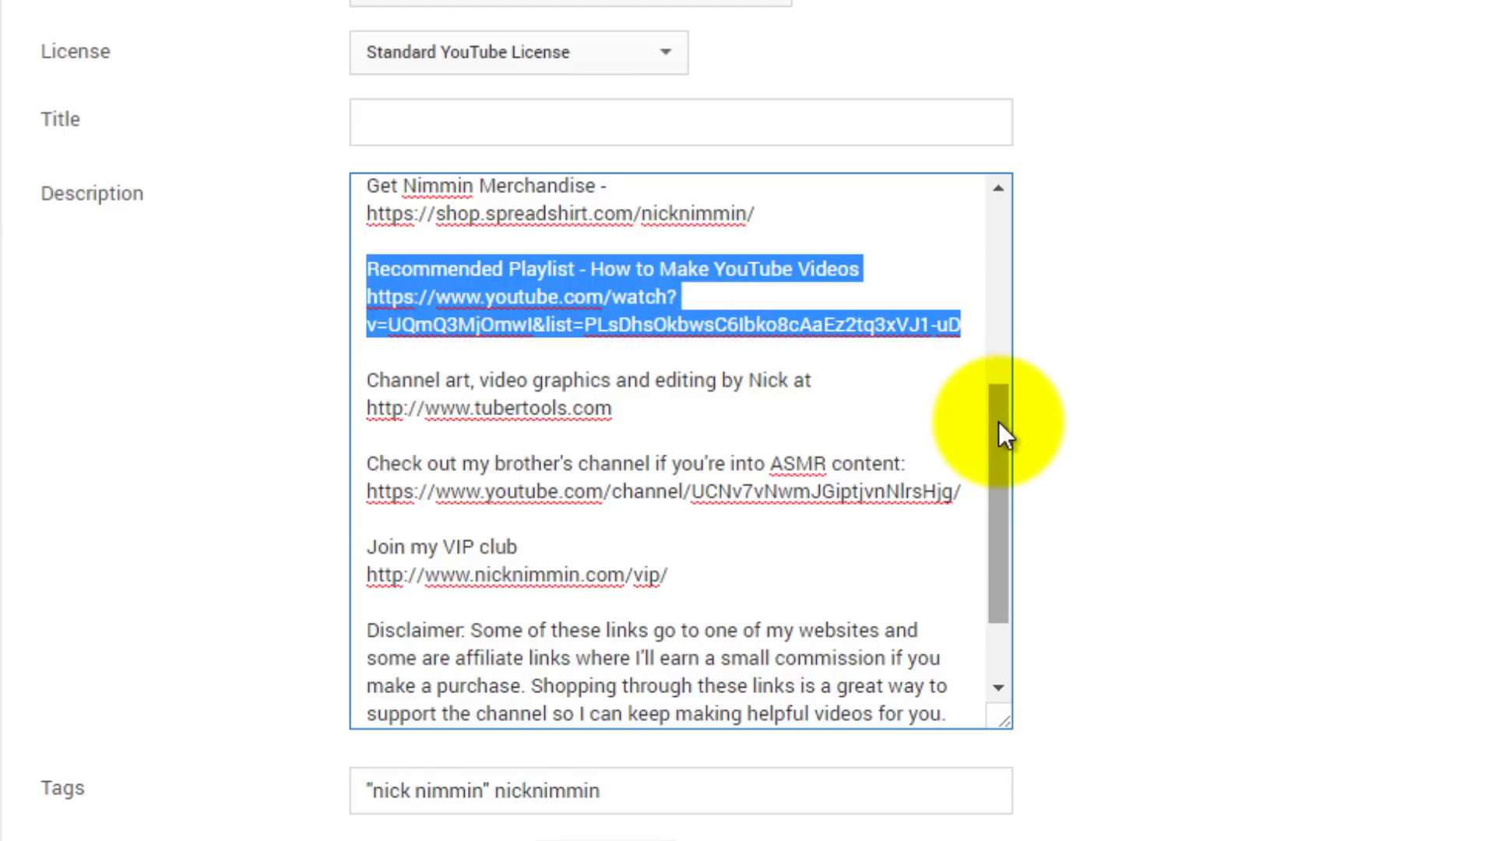
{"action": "left_click_drag", "start_coordinate": [998, 423], "coordinate": [1002, 501]}
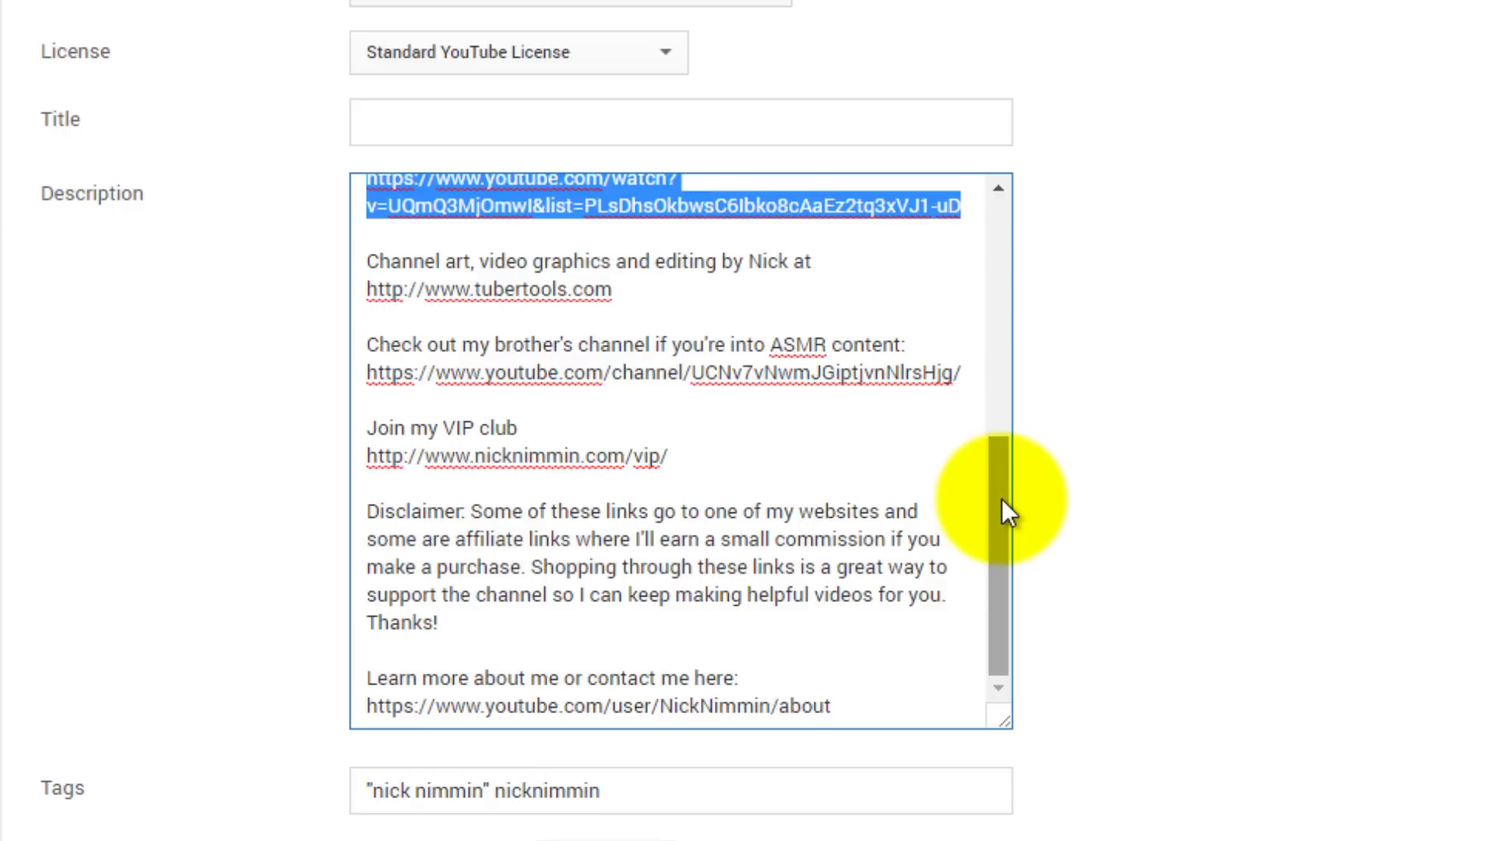
{"action": "left_click_drag", "start_coordinate": [997, 440], "coordinate": [968, 201]}
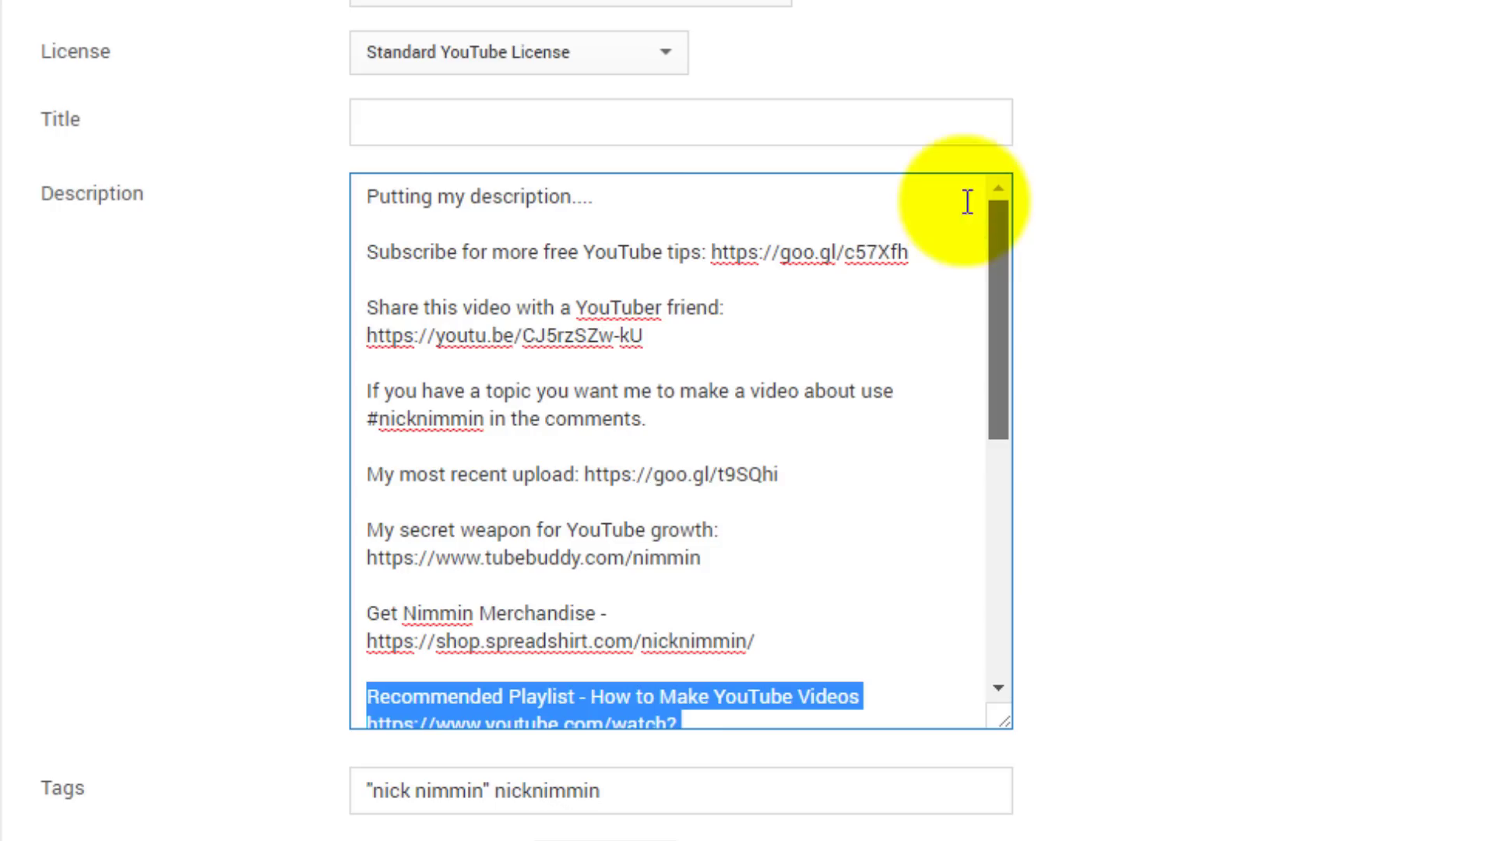